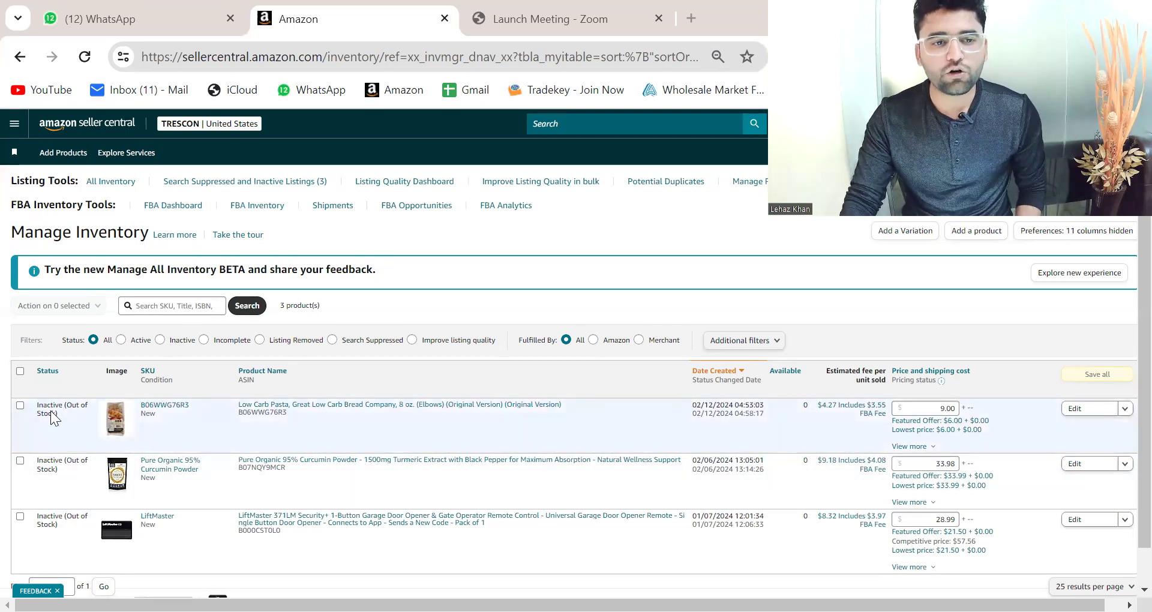
Start a Send/Replenish Inventory workflow for the Low Carb Pasta and Pure Organic 95% Curcumin Powder listings
click(20, 405)
click(19, 460)
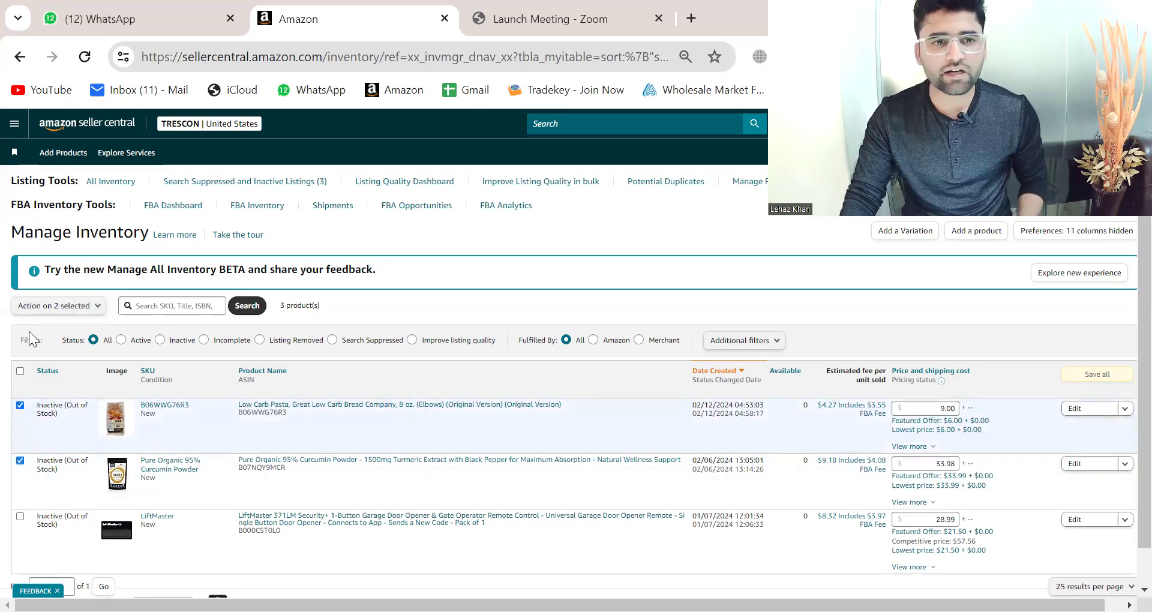
click(82, 307)
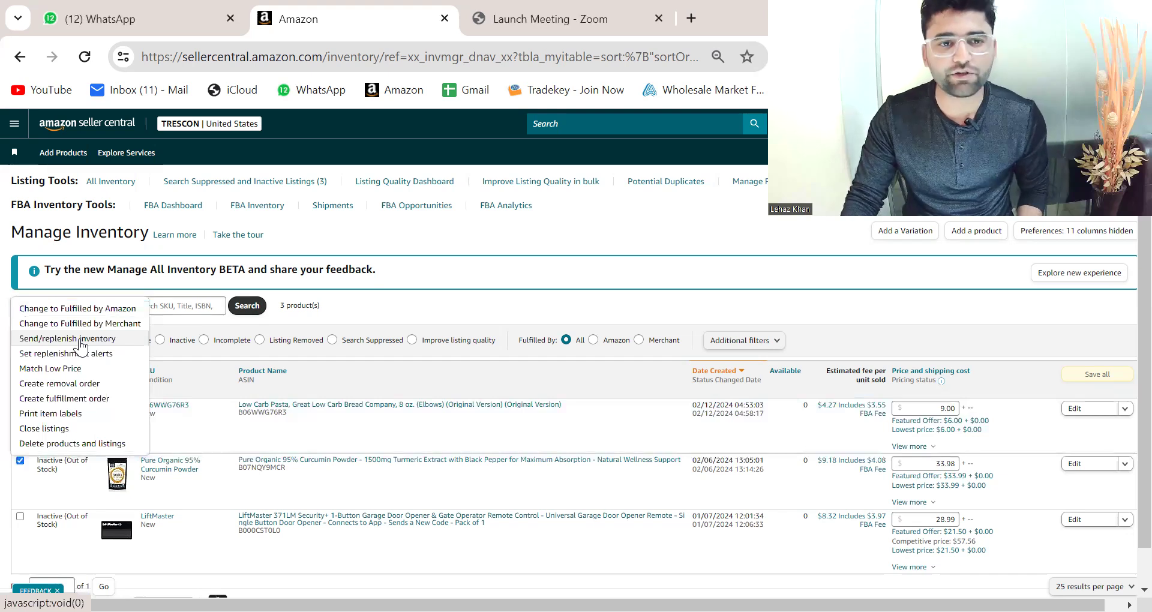
click(80, 339)
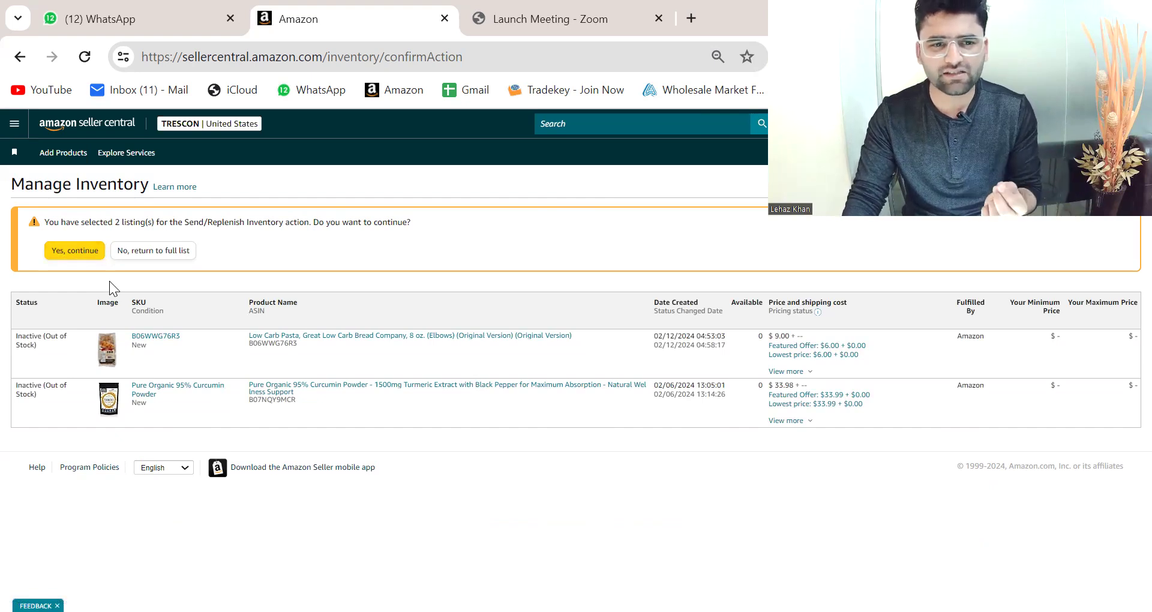
click(74, 247)
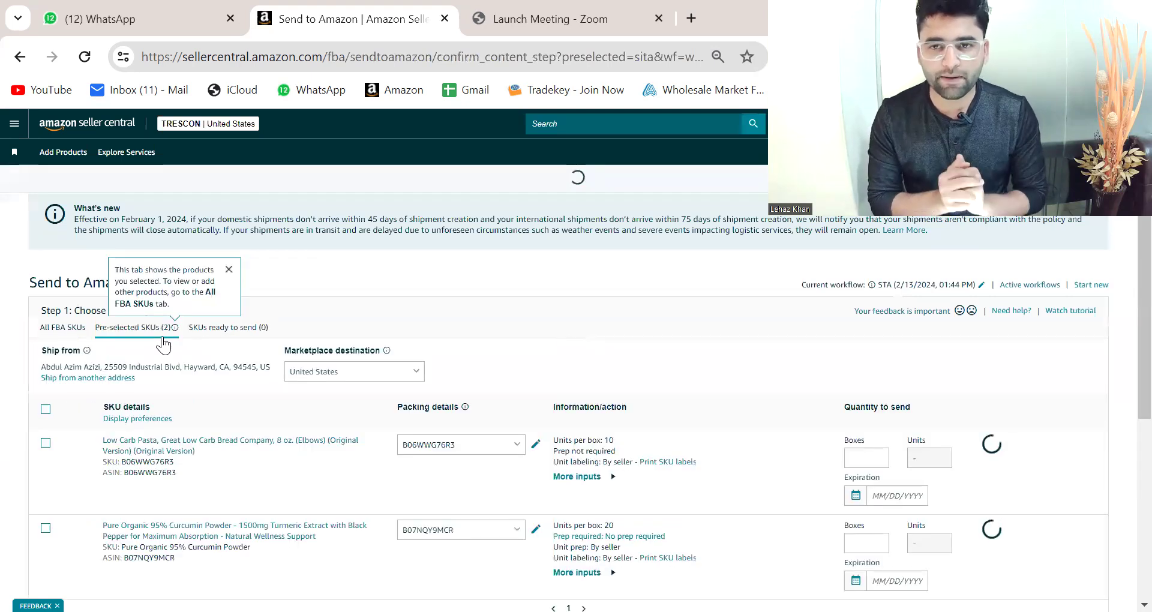
Examine the ship-from address and the pre-selected SKUs in Step 1 of the shipment
drag(55, 362, 232, 372)
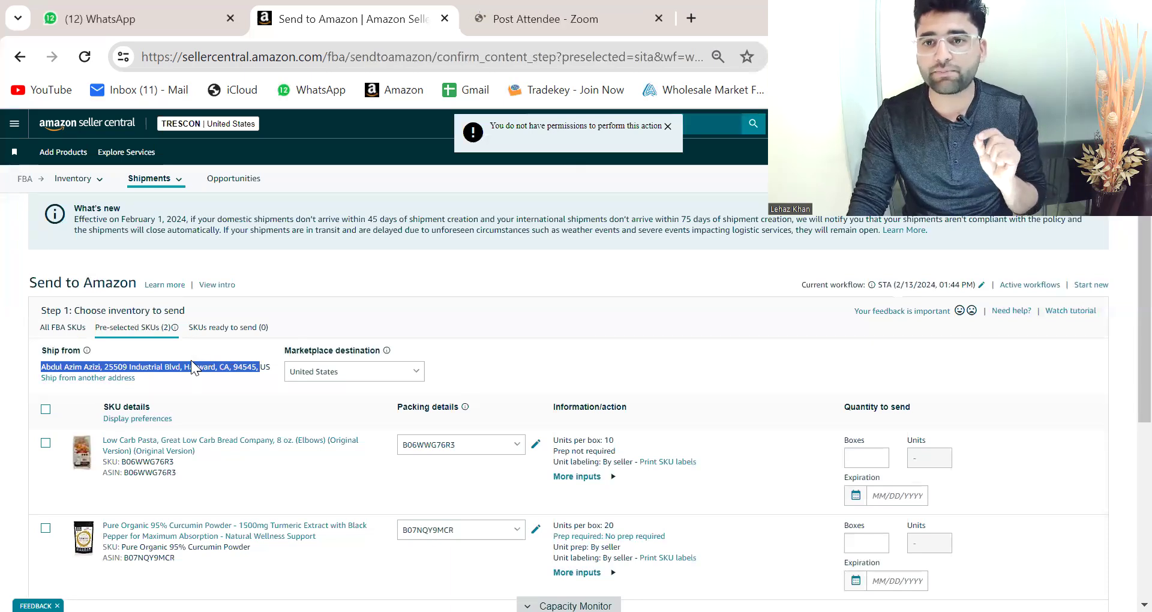
scroll(166, 364, down, 1)
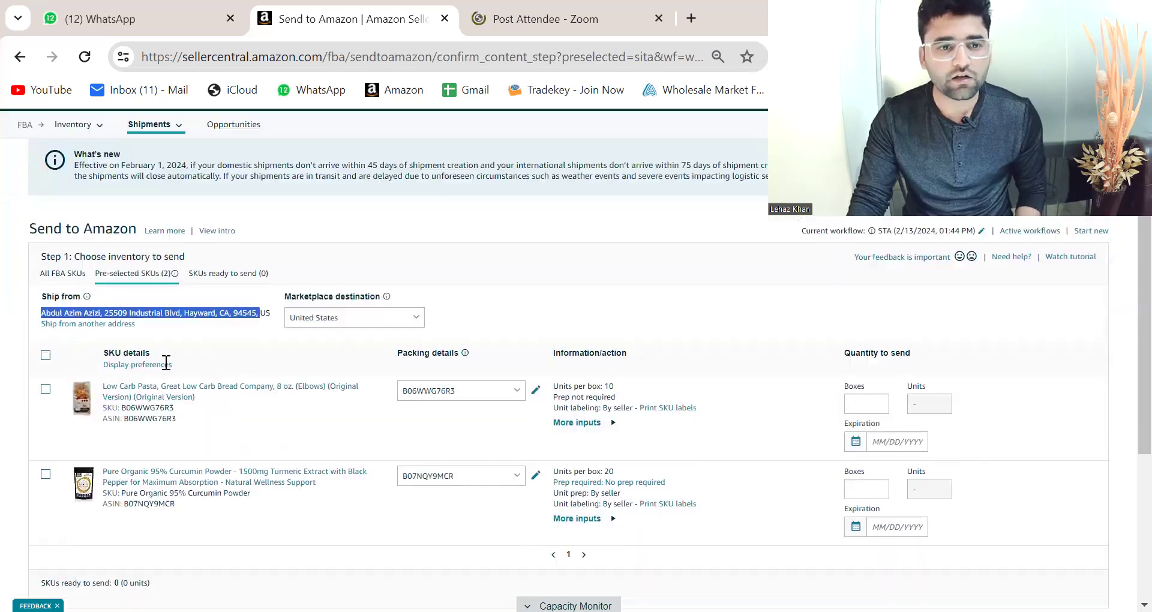
scroll(150, 342, down, 1)
scroll(200, 311, down, 1)
scroll(199, 311, up, 3)
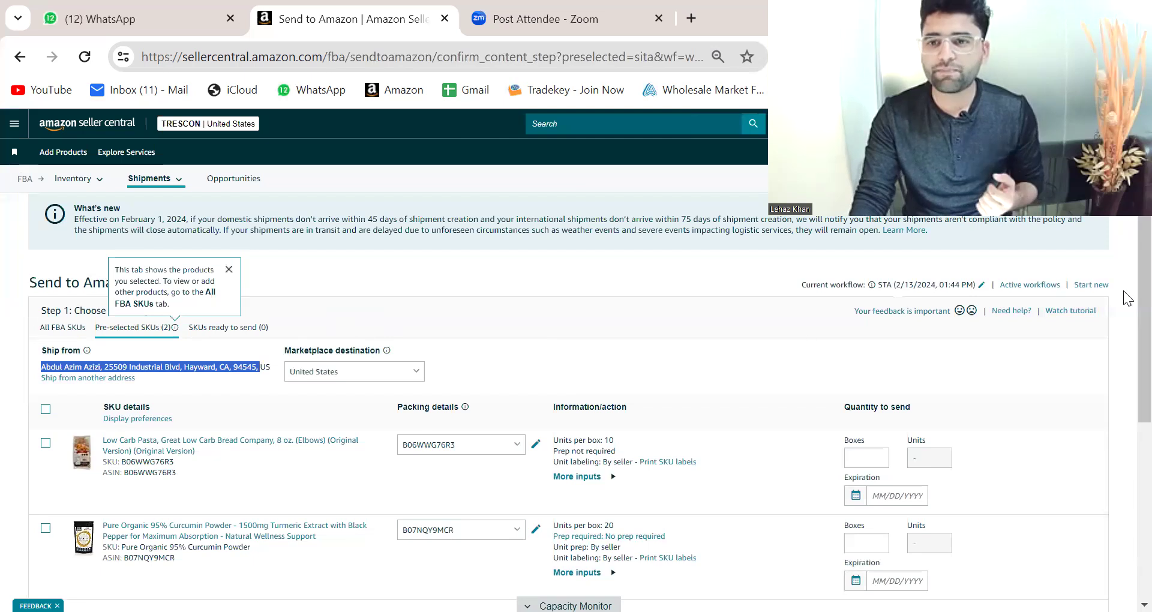
scroll(1123, 300, down, 2)
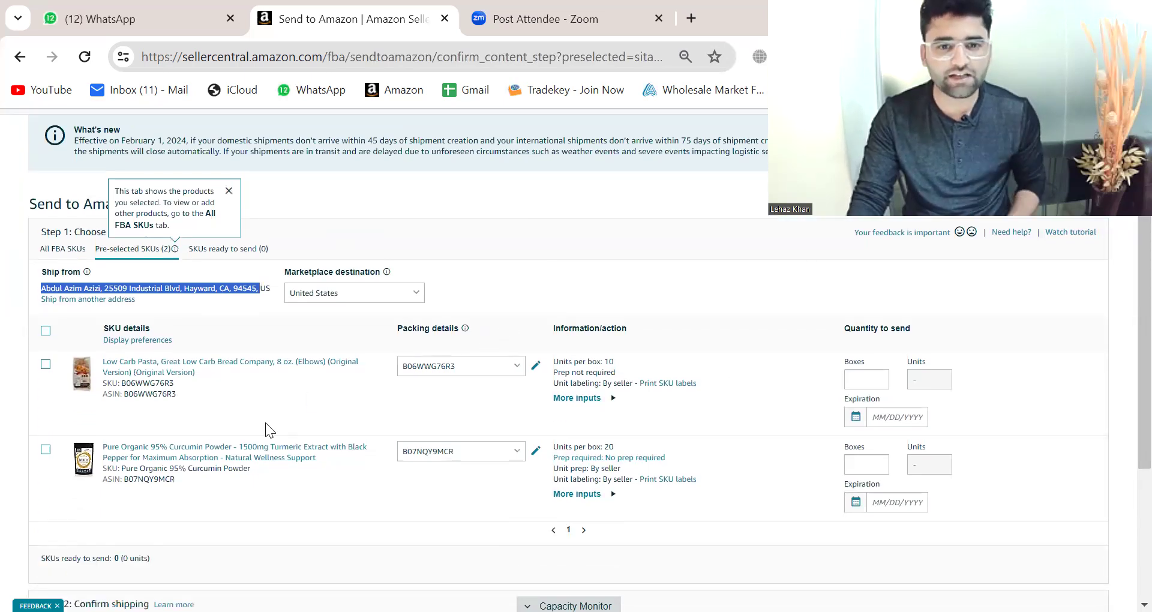
click(454, 369)
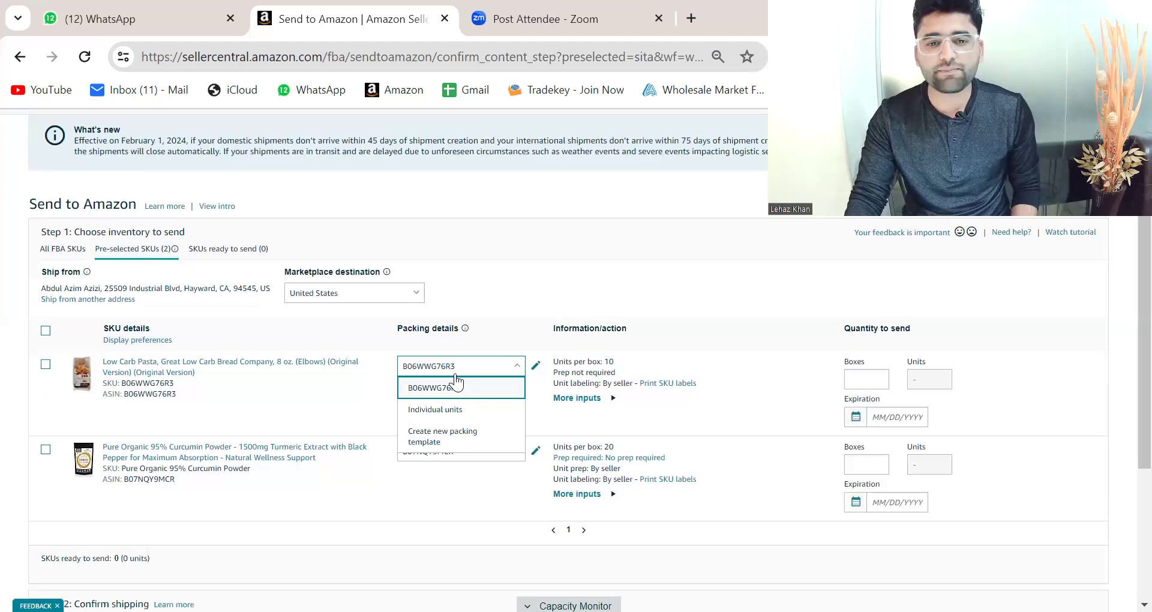
click(453, 438)
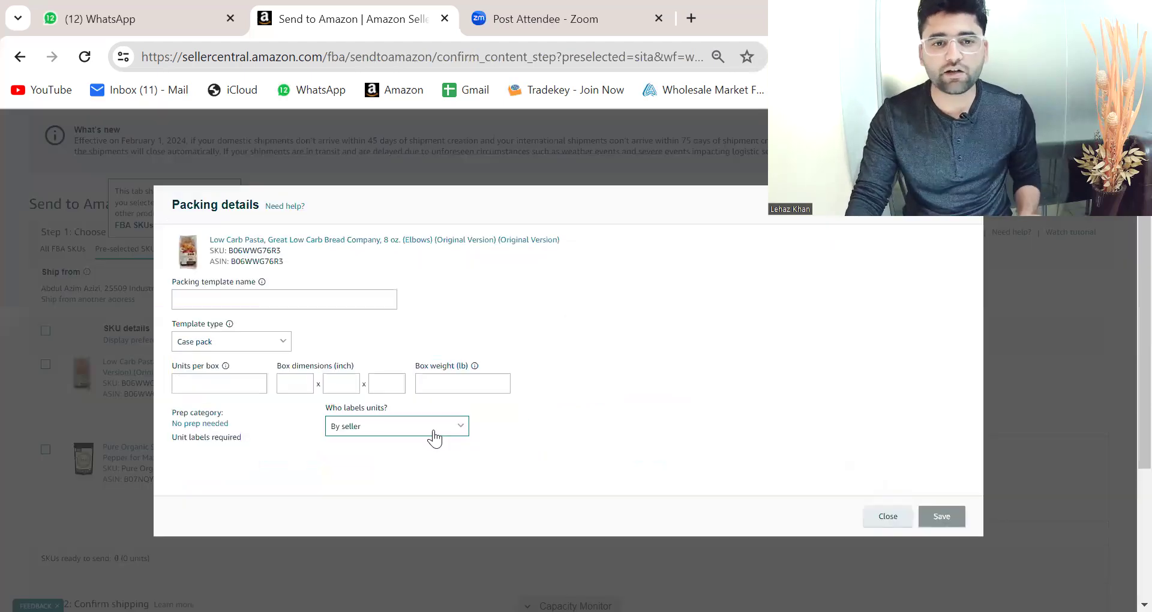
click(231, 295)
click(200, 384)
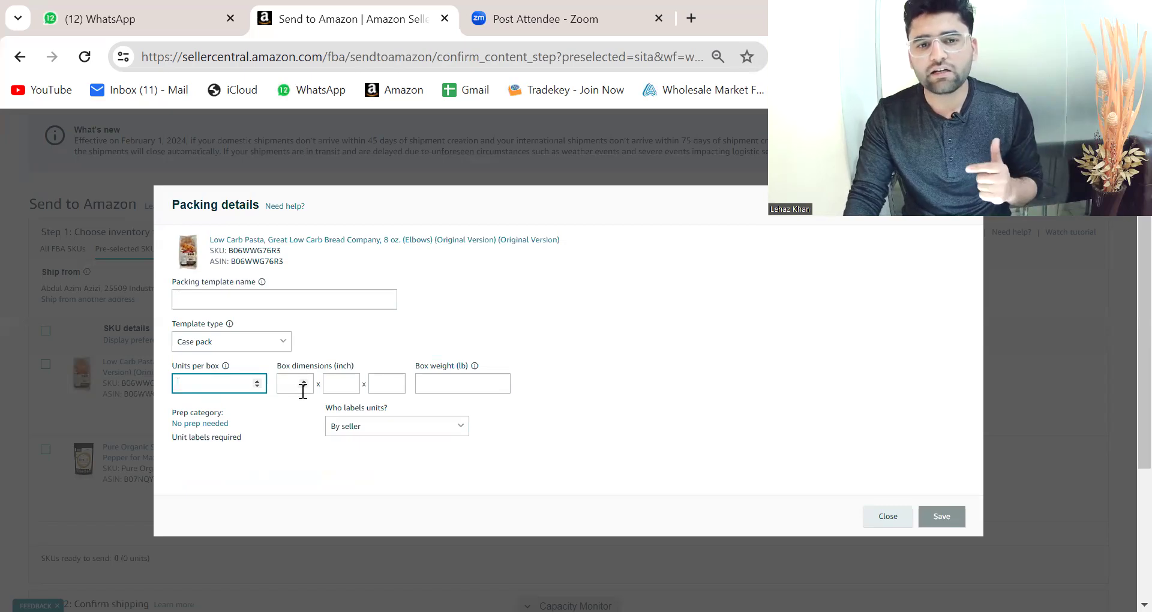
click(882, 516)
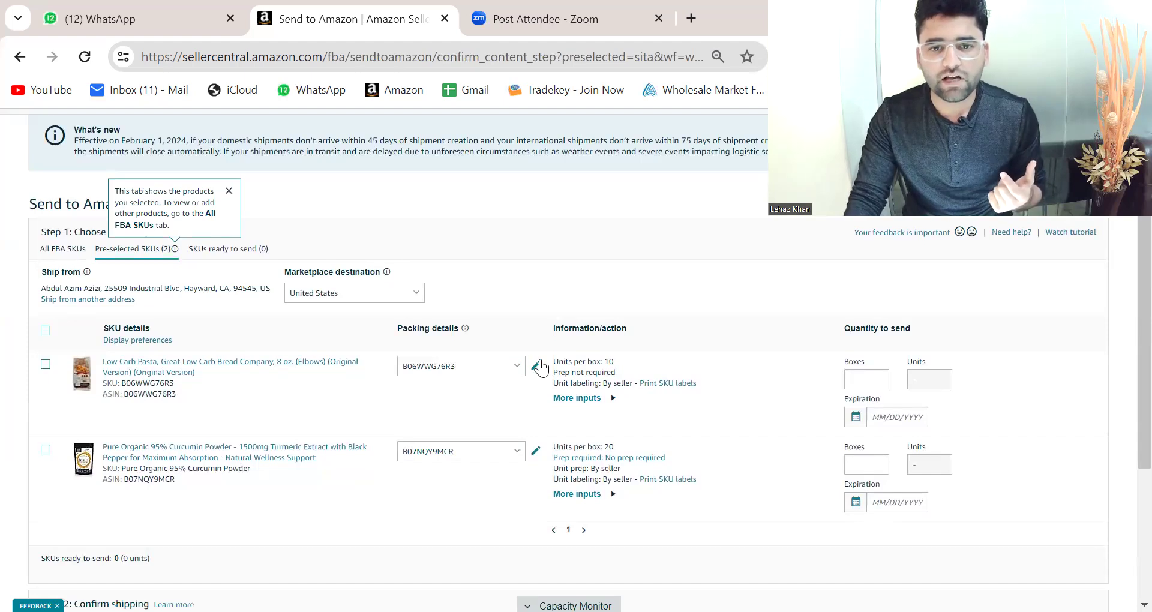
Review the saved packing details of the Low Carb Pasta SKU and the Curcumin Powder SKU
click(536, 369)
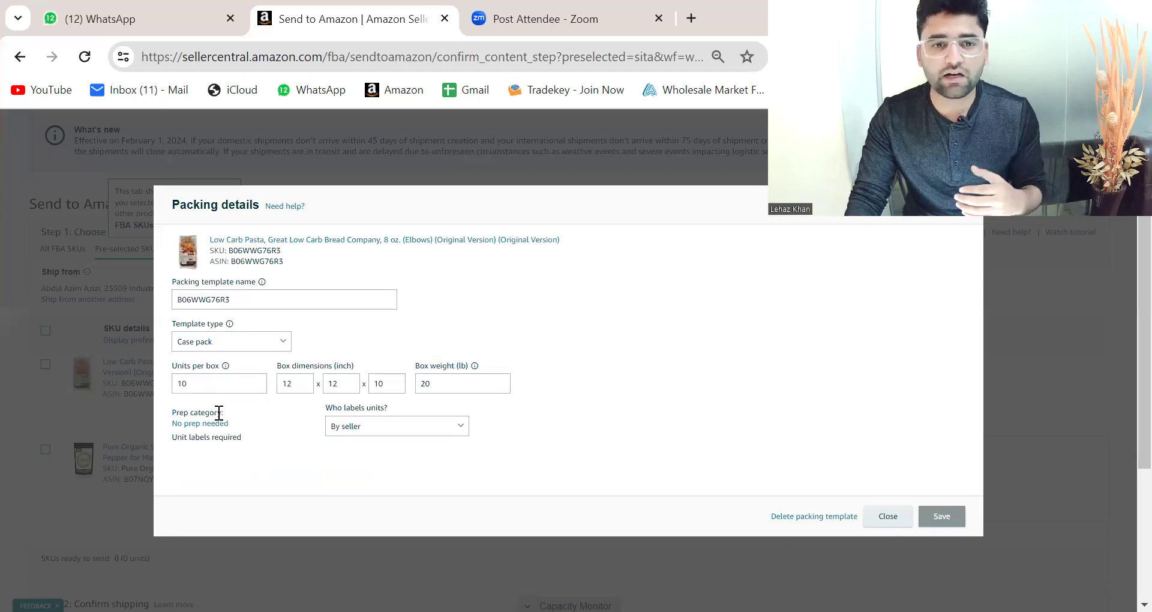
click(882, 518)
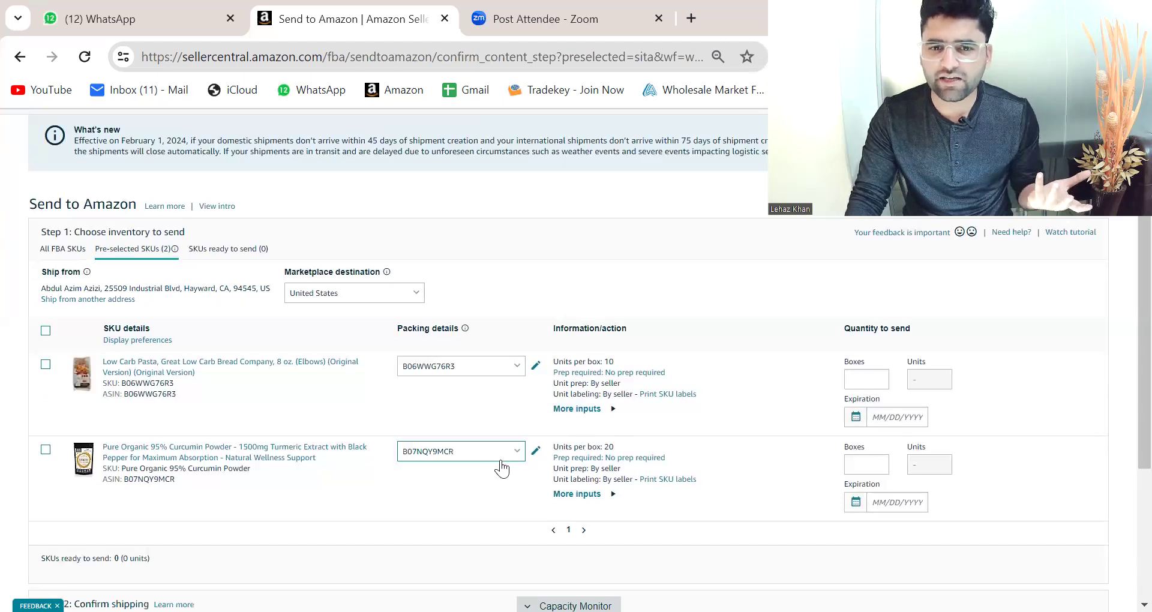
click(534, 452)
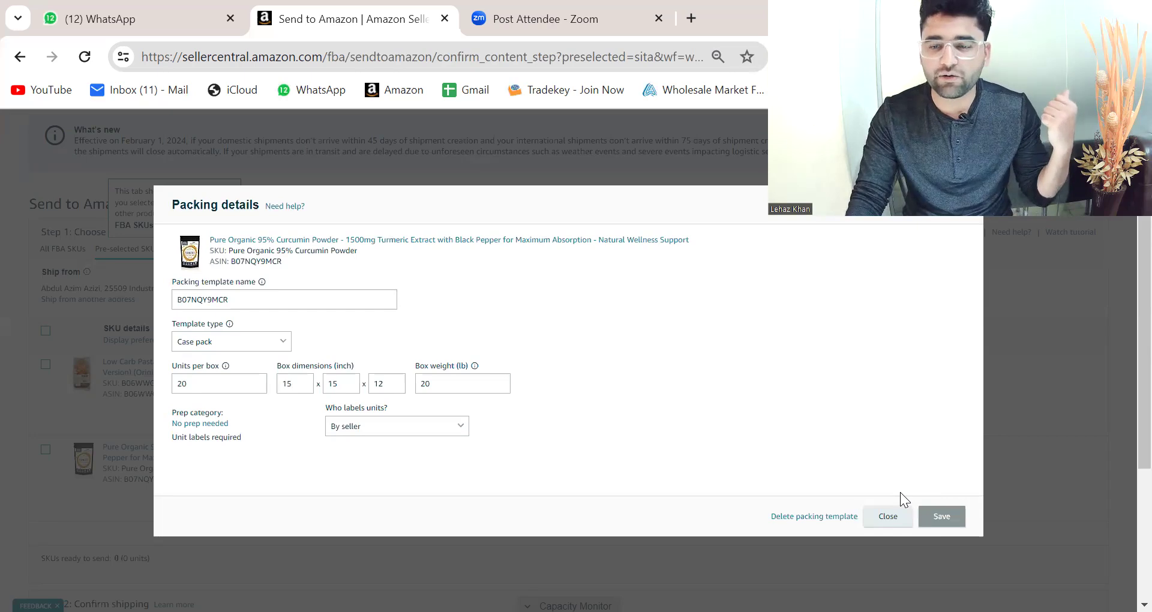
click(887, 516)
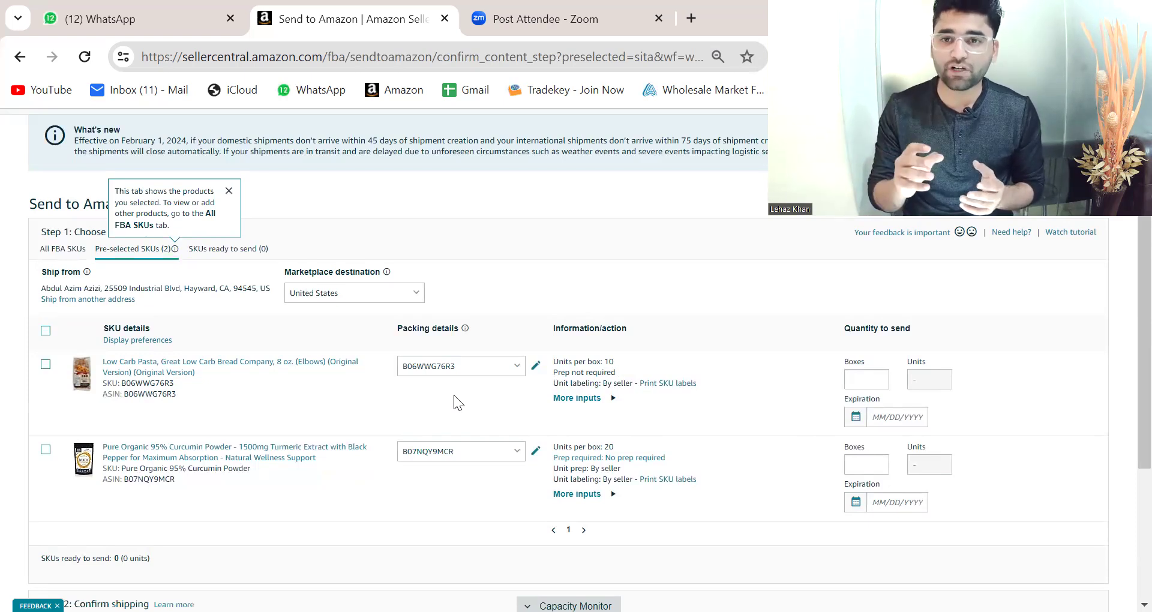
Add a second packing line for the Low Carb Pasta SKU, leaving it on individual units
click(581, 399)
click(589, 412)
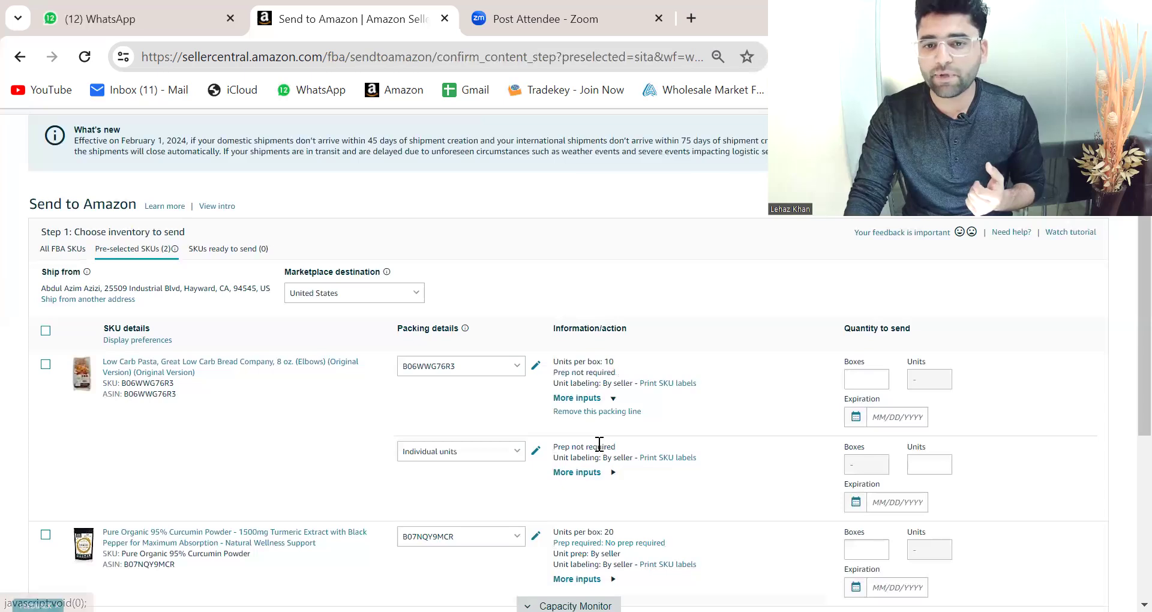
click(507, 451)
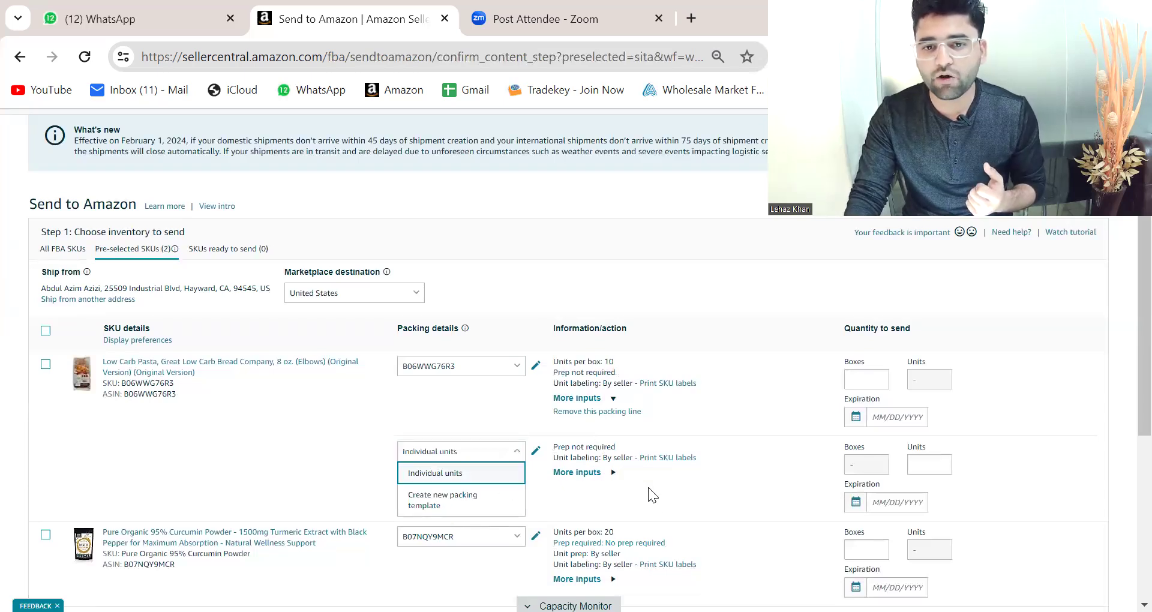
click(585, 492)
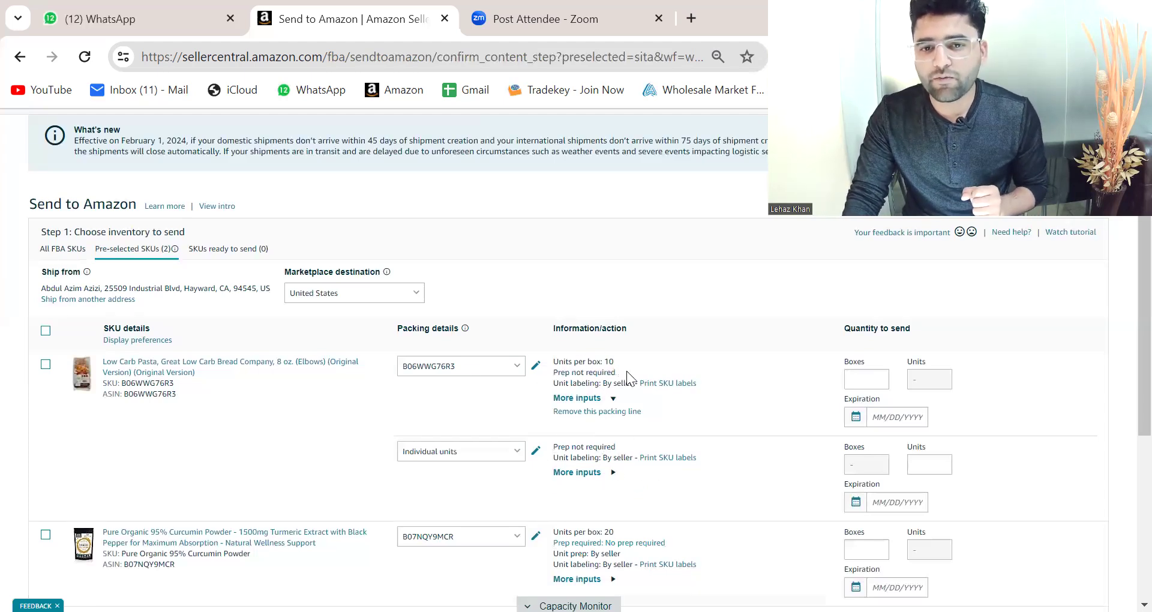
Enter 10 boxes with expiration date 1/1/2025 for the Low Carb Pasta case pack and mark it ready to send
click(855, 380)
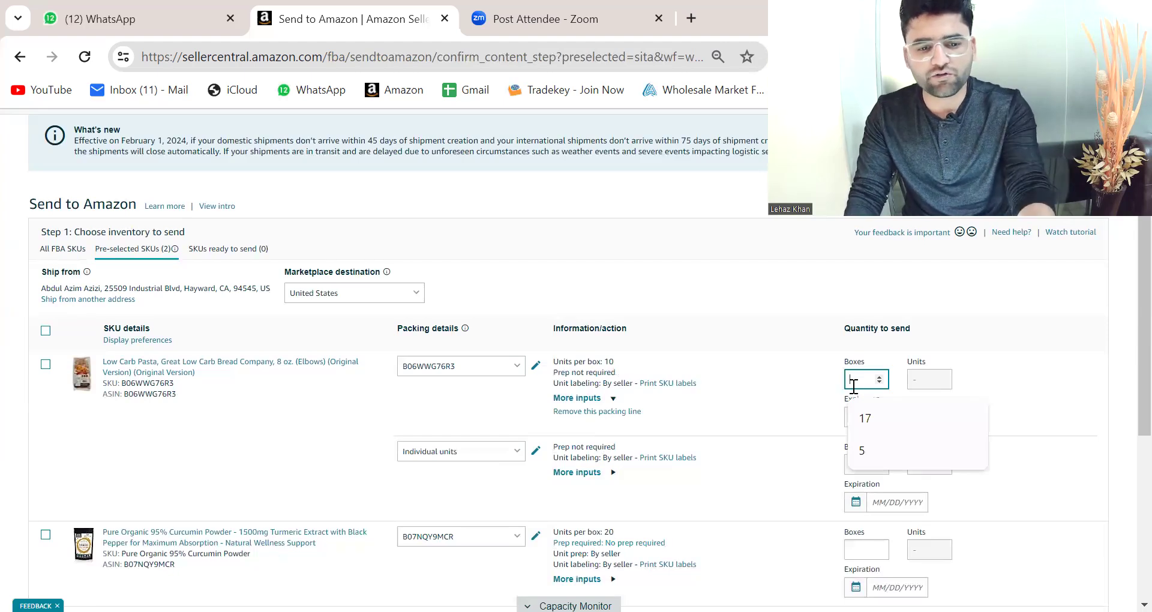
text(10)
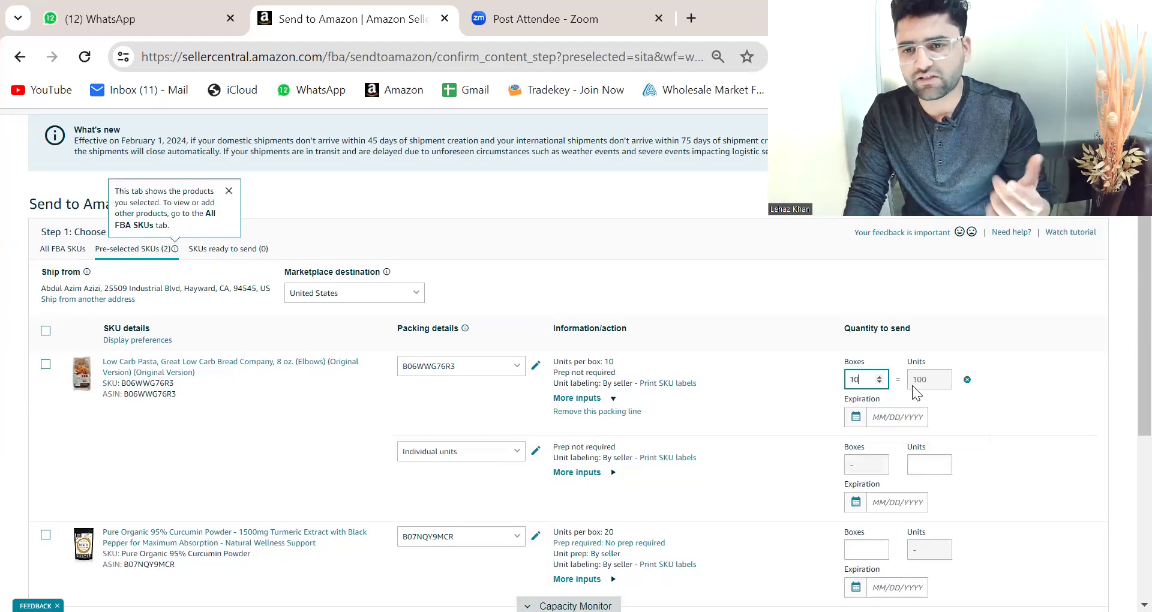
click(898, 417)
click(1002, 439)
double_click(1002, 438)
double_click(1002, 438)
double_click(1002, 438)
click(1002, 439)
click(1002, 439)
double_click(1002, 439)
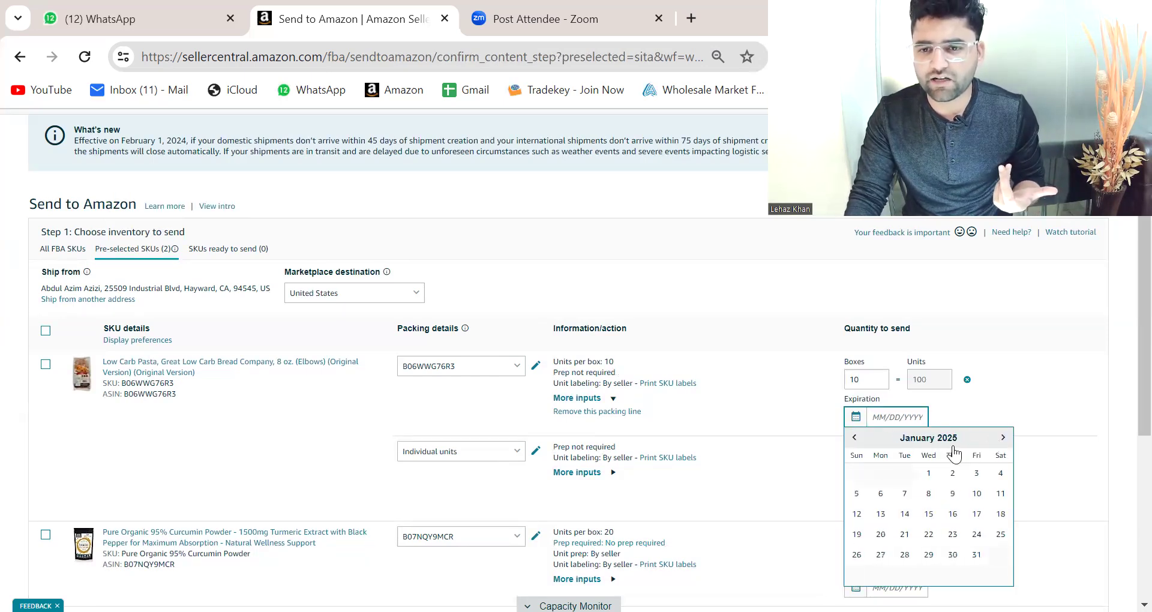
click(928, 473)
click(924, 444)
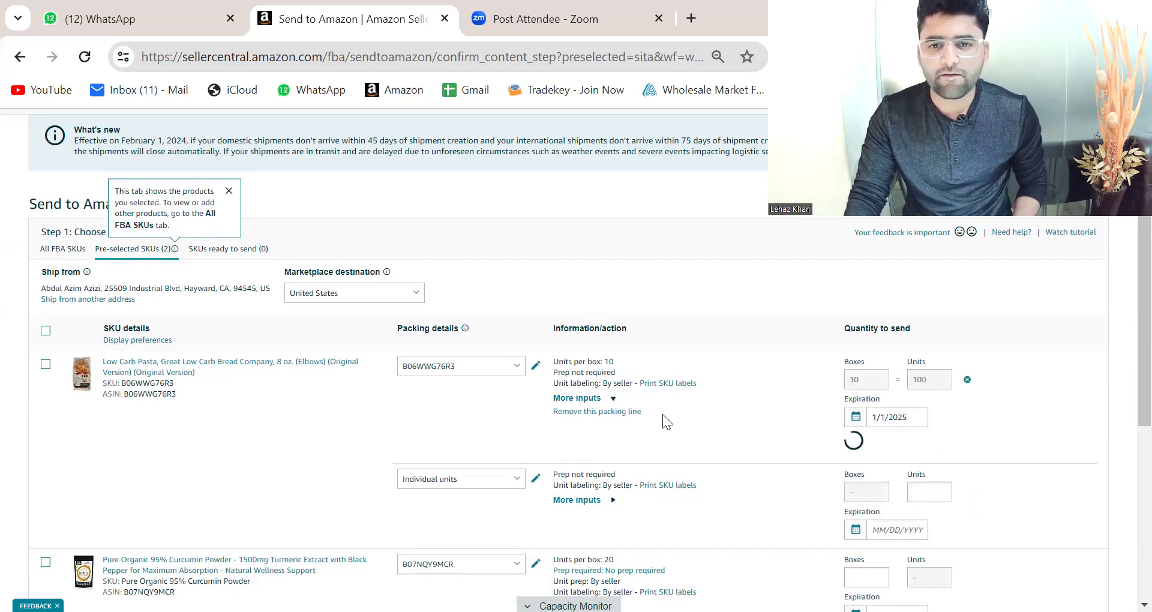
Set the Curcumin Powder quantity to send to 5 boxes
scroll(662, 414, down, 4)
scroll(618, 322, up, 2)
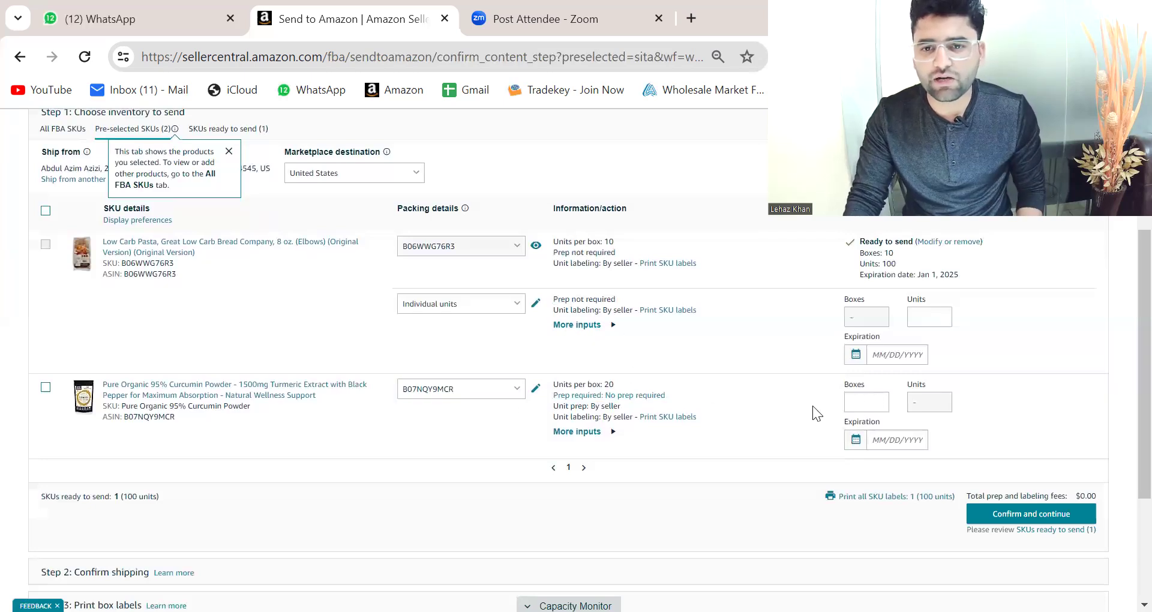
click(865, 401)
text(50)
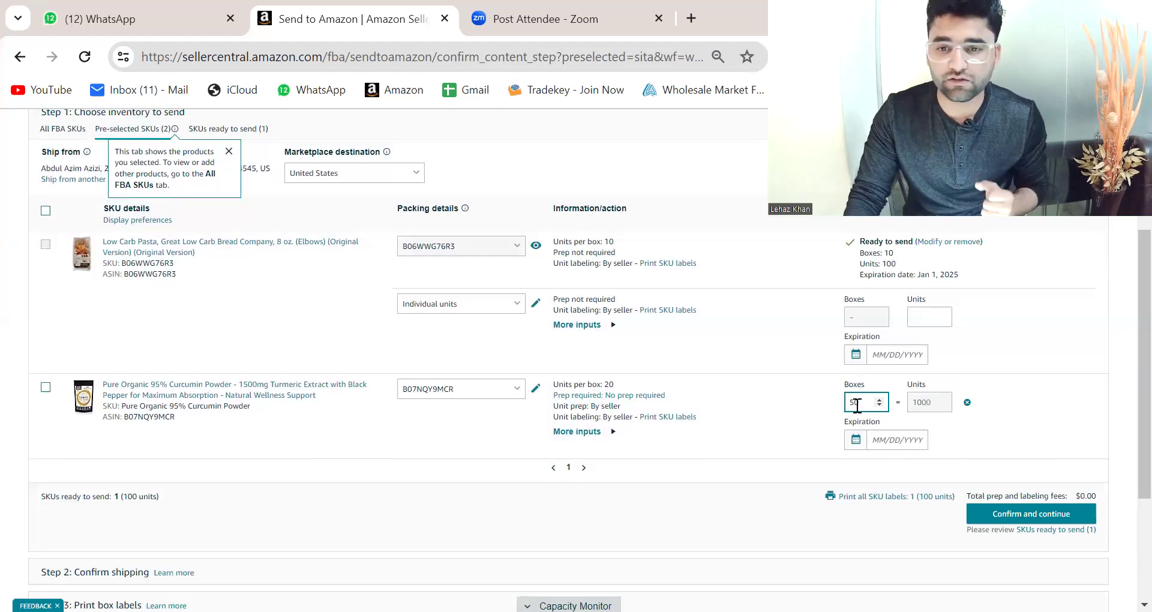
key(BackSpace)
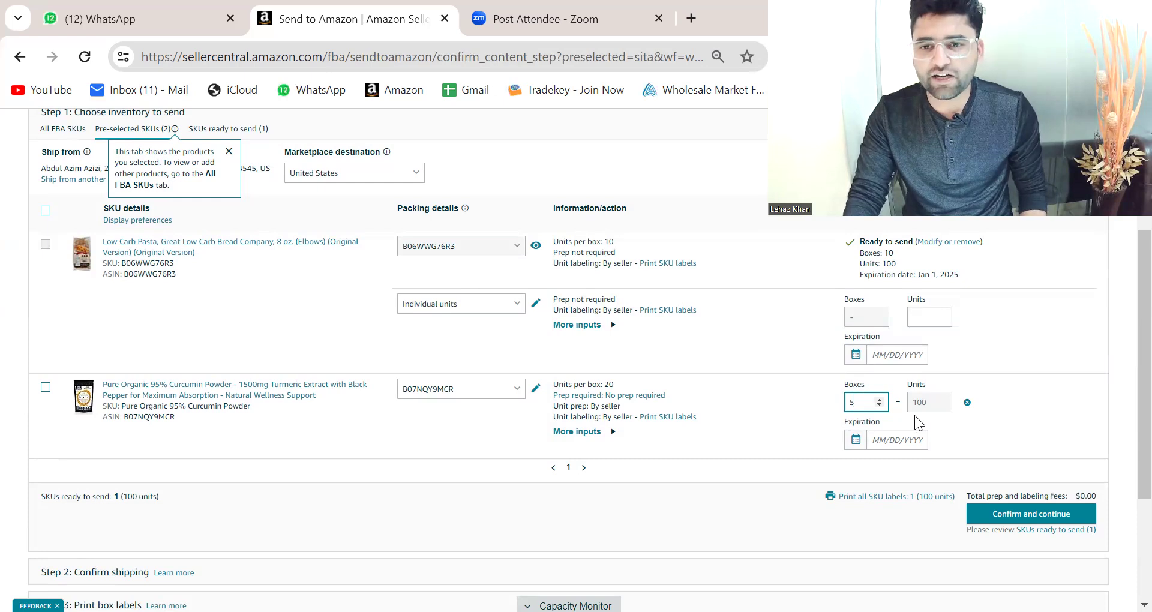
Set the Curcumin Powder expiration date to 1/1/2025 and mark the SKU ready to send
scroll(594, 436, up, 2)
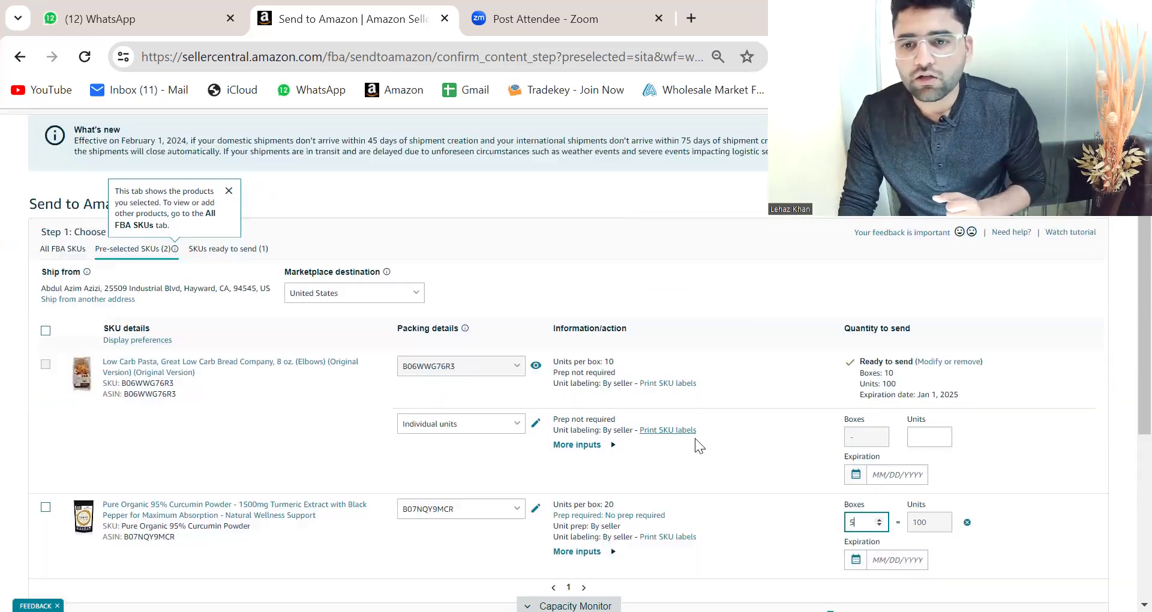
click(900, 558)
scroll(909, 466, down, 4)
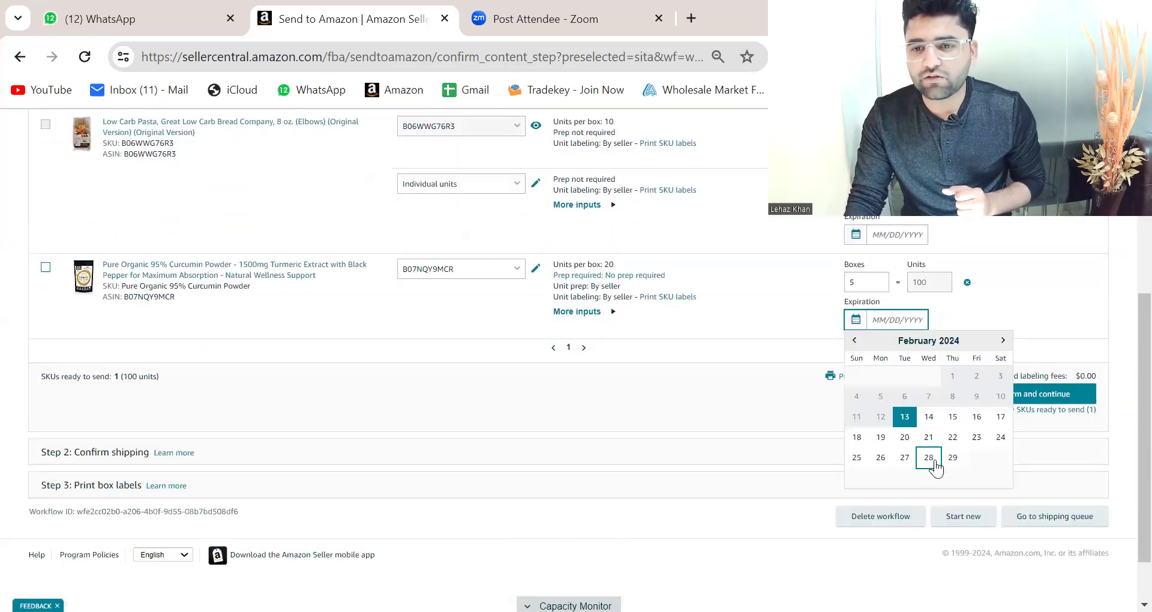
click(1003, 341)
click(1002, 340)
click(1003, 340)
click(1003, 341)
click(1003, 340)
click(1003, 340)
click(1003, 340)
click(1002, 340)
click(1003, 340)
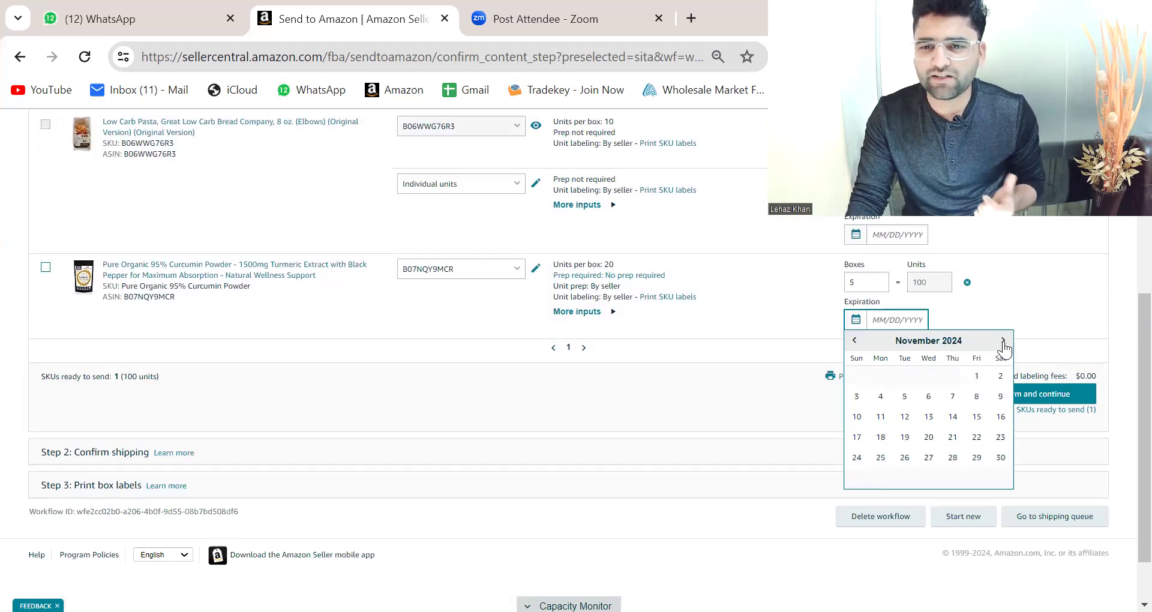
click(1002, 340)
click(1002, 340)
click(929, 375)
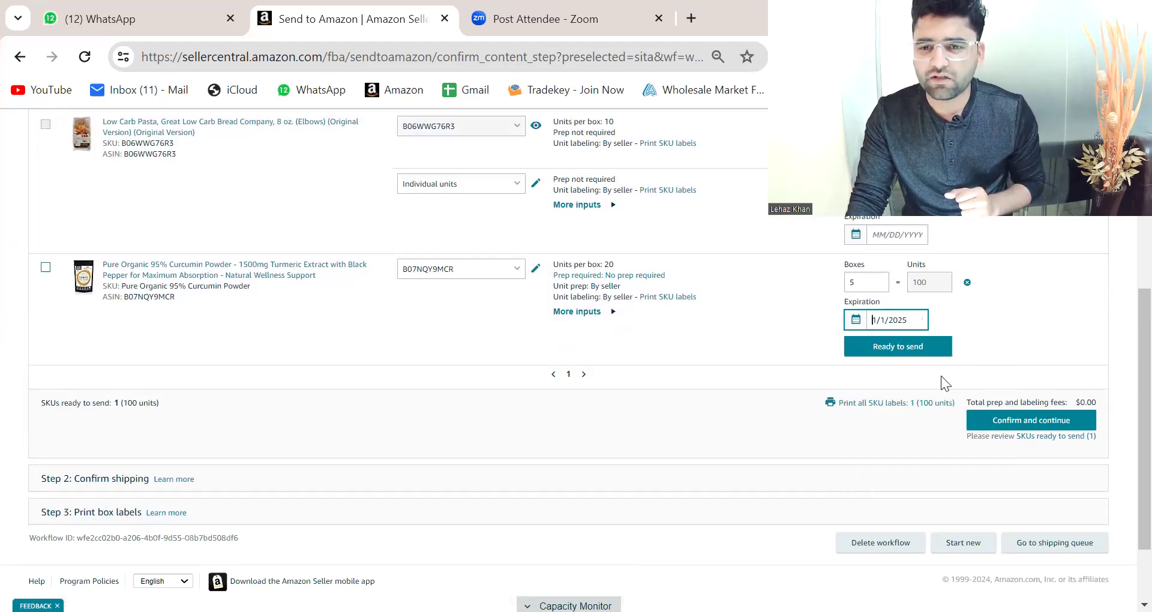
click(916, 355)
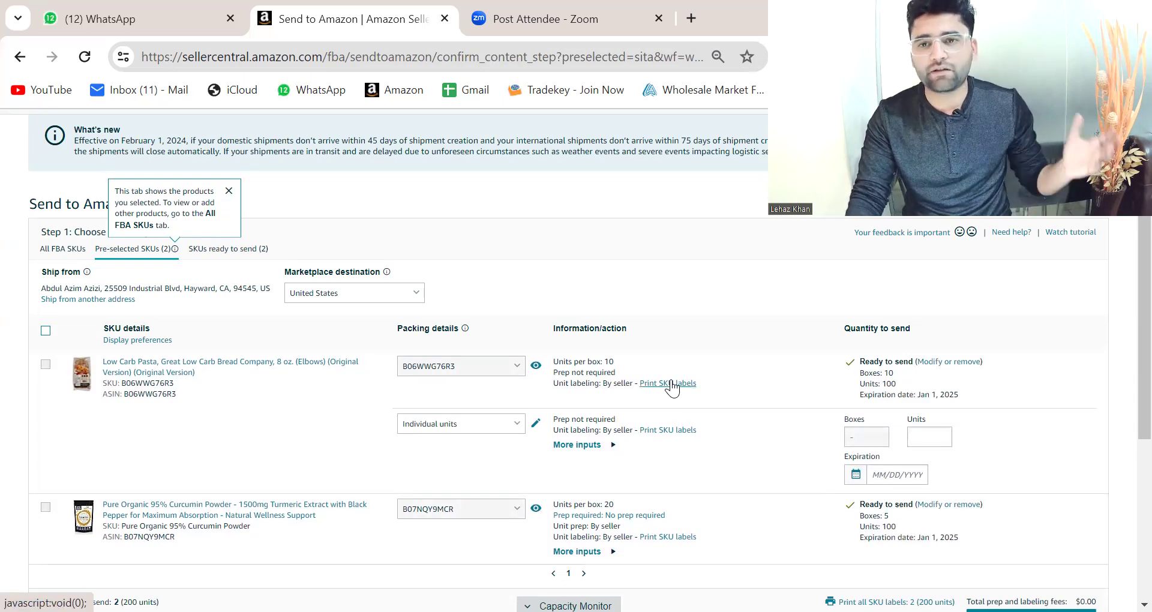
Generate 100 printable SKU labels for the Low Carb Pasta case pack and return to the shipment's inventory list
click(671, 383)
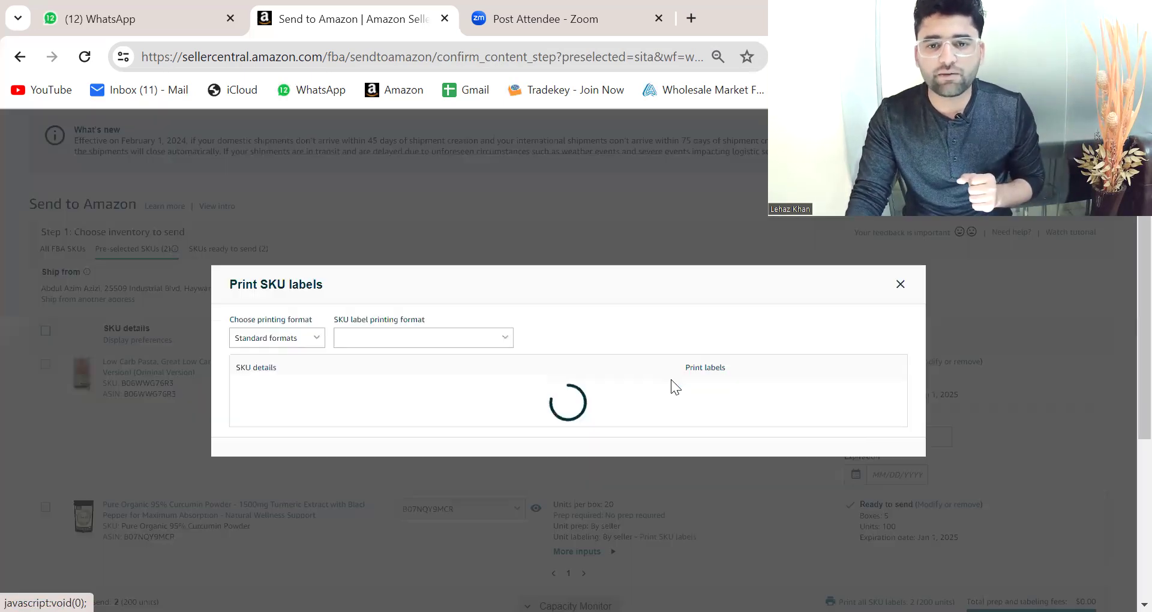
click(693, 396)
text(100)
click(757, 403)
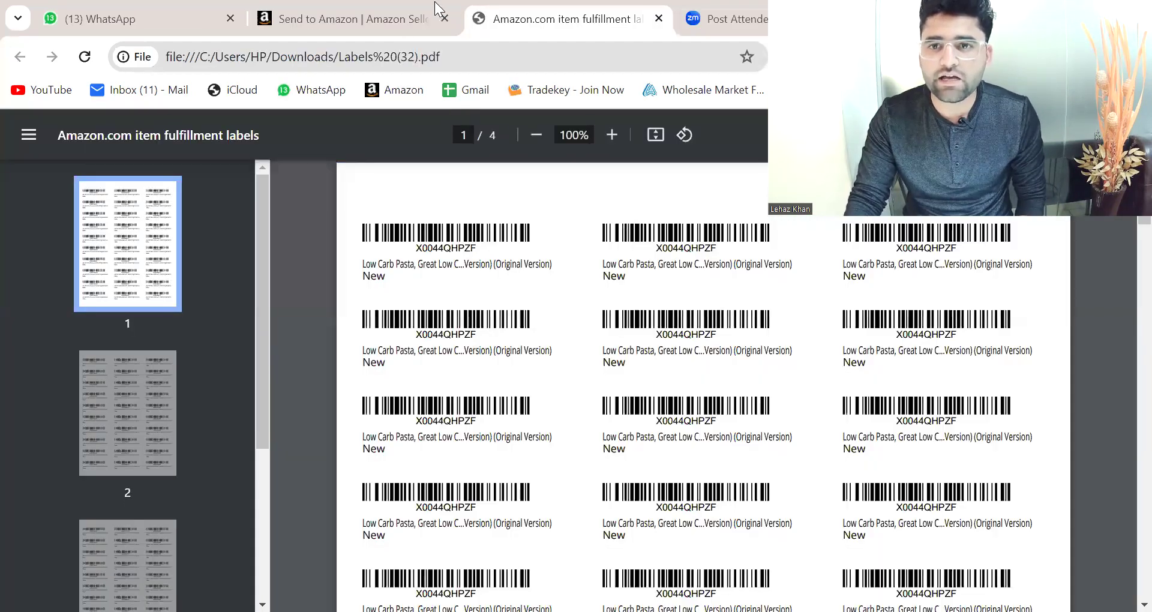
click(404, 3)
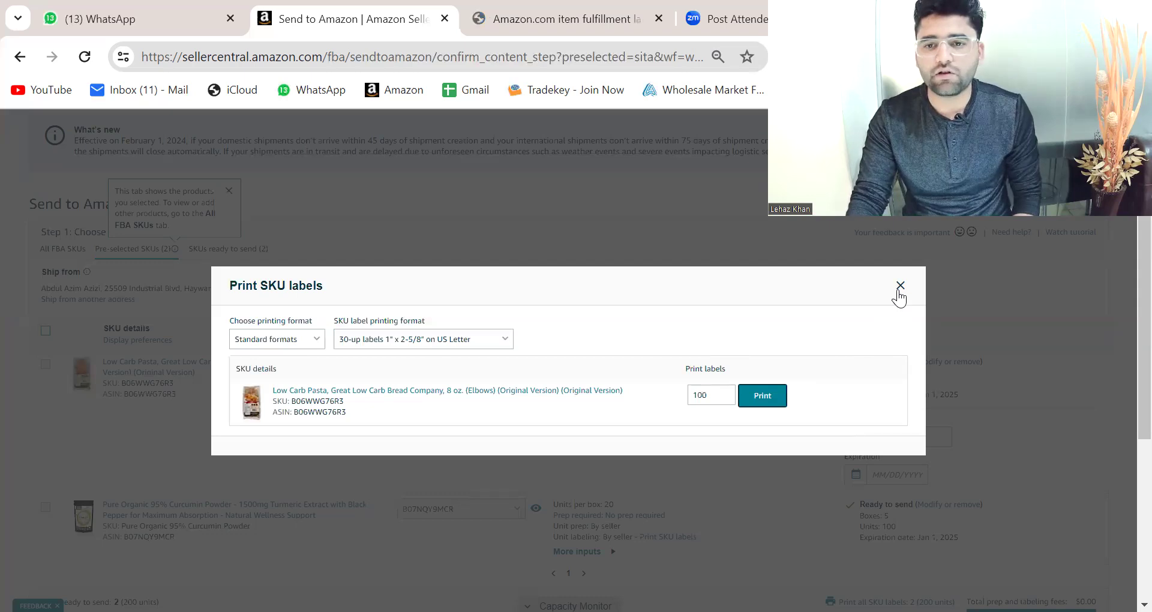
click(898, 287)
scroll(621, 528, down, 2)
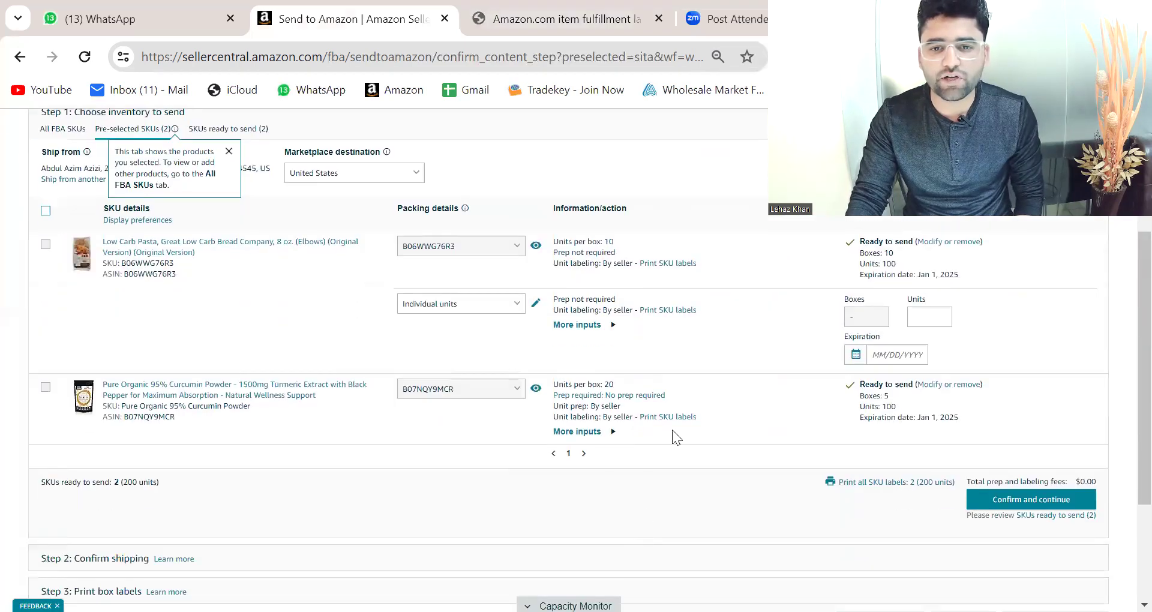
View the Curcumin Powder SKU label printing options without printing, and confirm the inventory to send for both SKUs
click(677, 414)
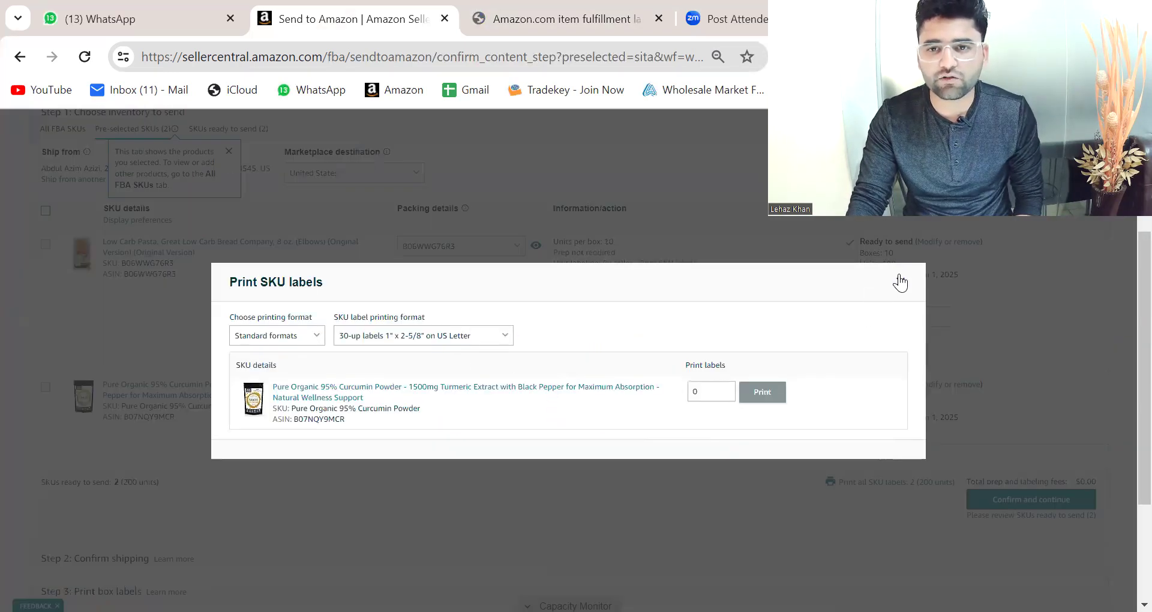
click(900, 282)
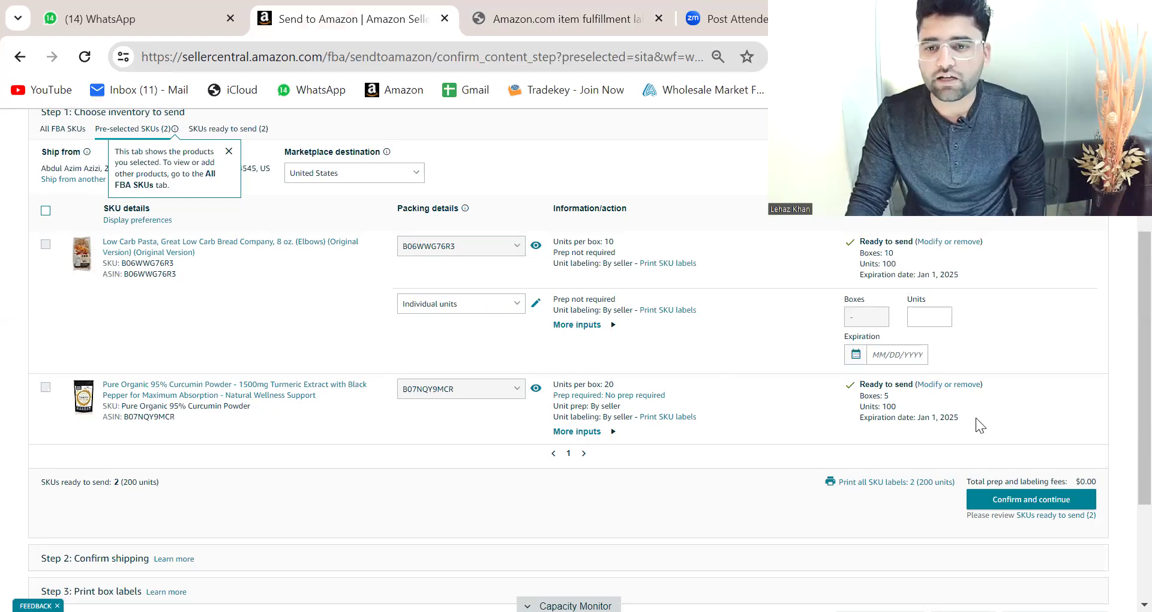
click(995, 498)
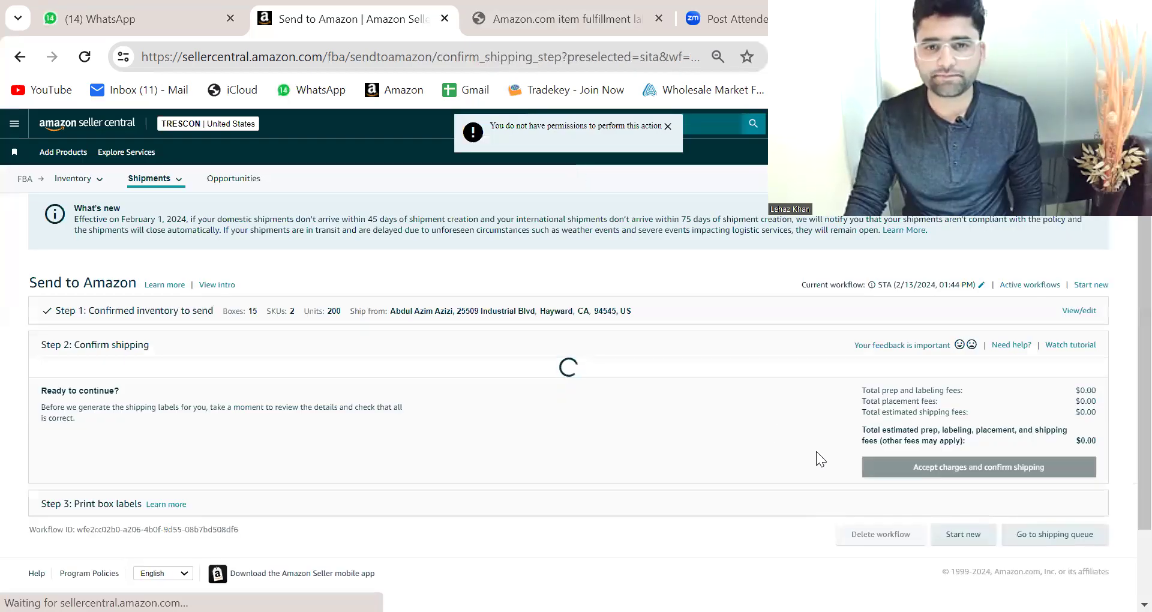
Set the ship date to 2/13/2024 and choose Small parcel delivery (SPD) as the shipping mode
scroll(816, 451, down, 2)
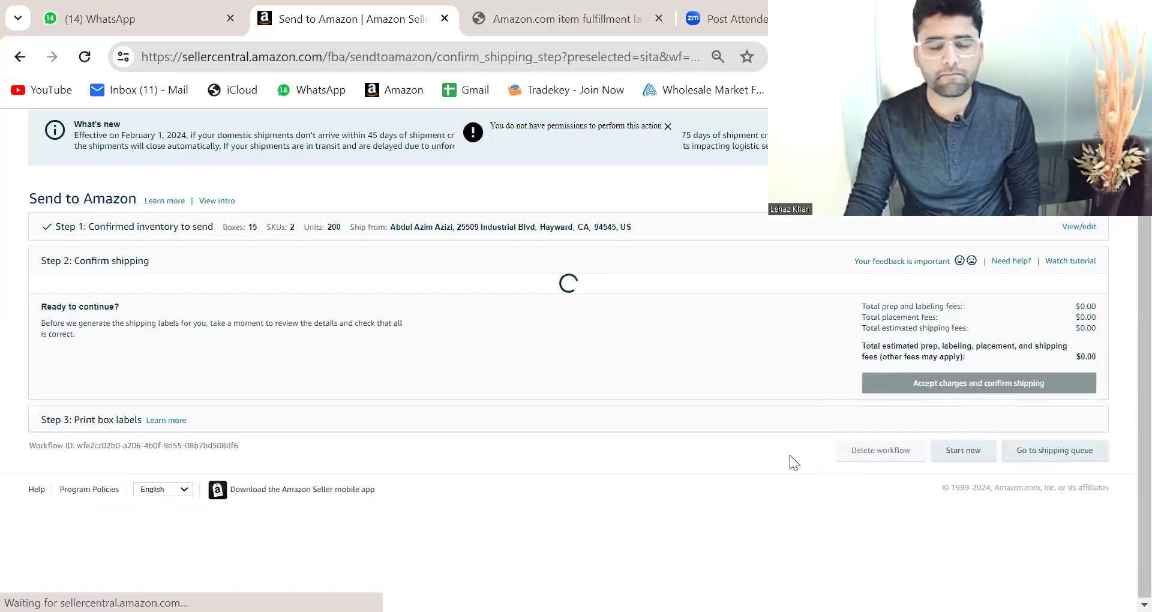
scroll(502, 421, down, 2)
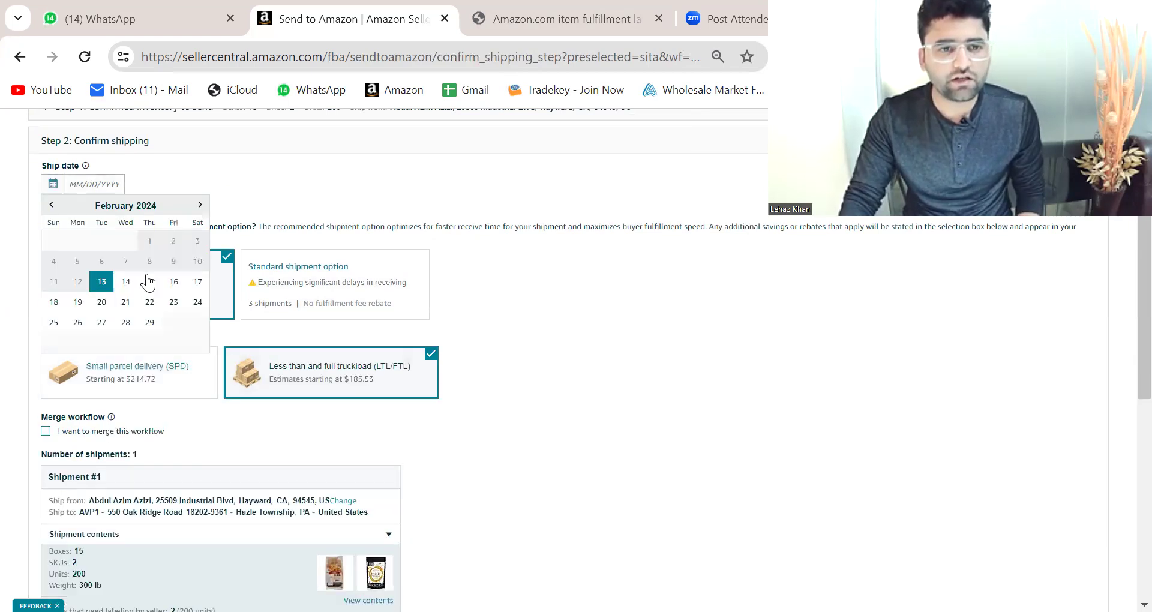
click(103, 281)
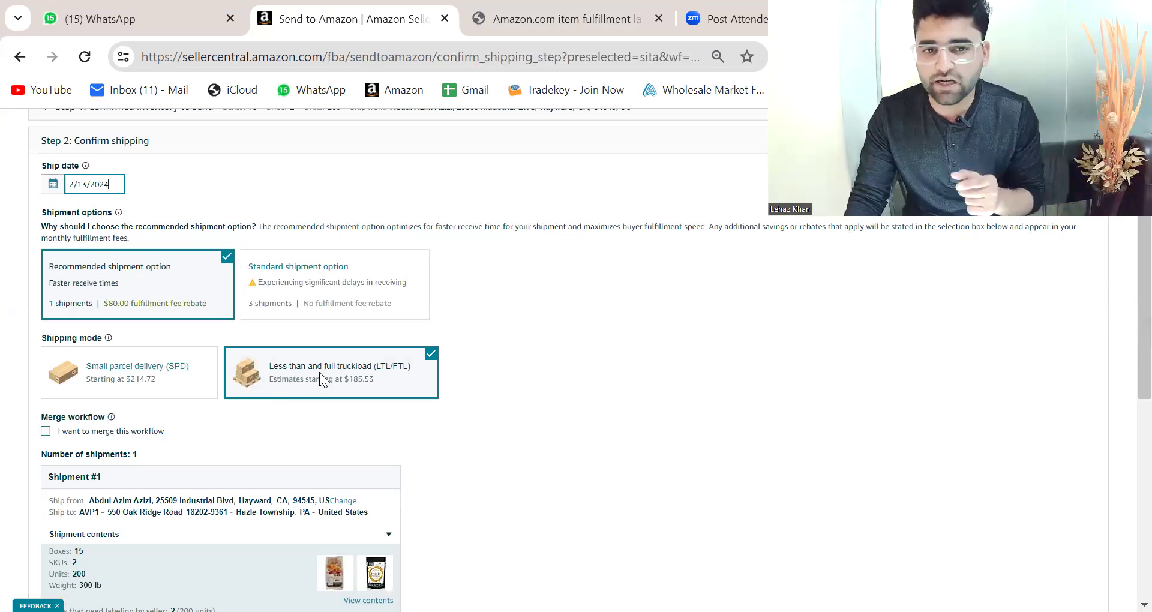
click(108, 372)
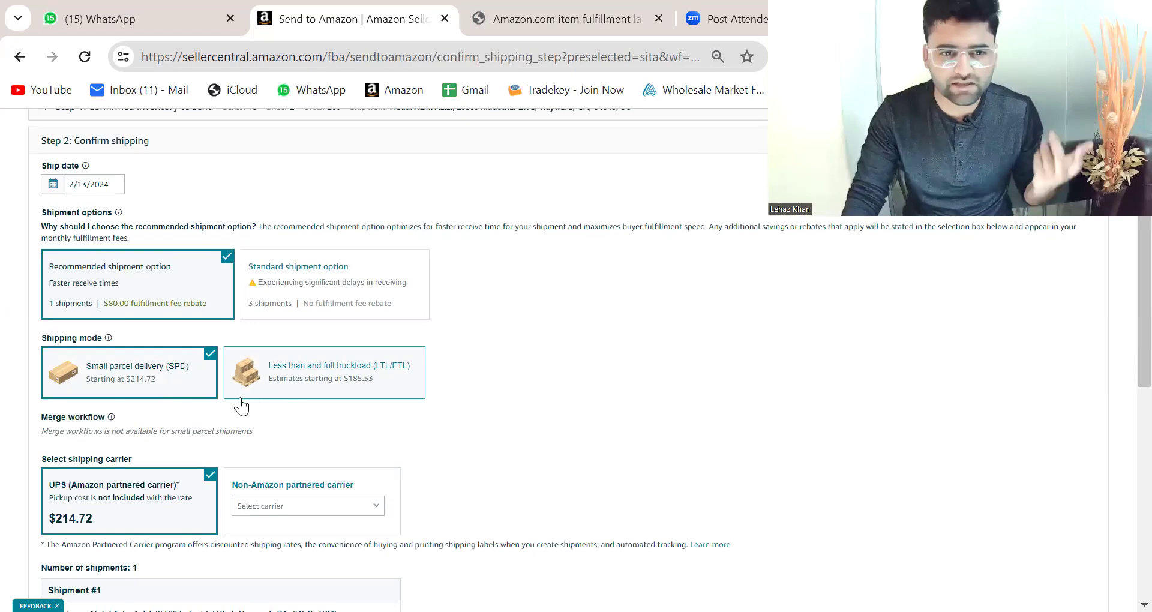
Examine Shipment #1's box count, SKUs, units and weight, along with its ship-from and ship-to addresses
scroll(166, 496, down, 2)
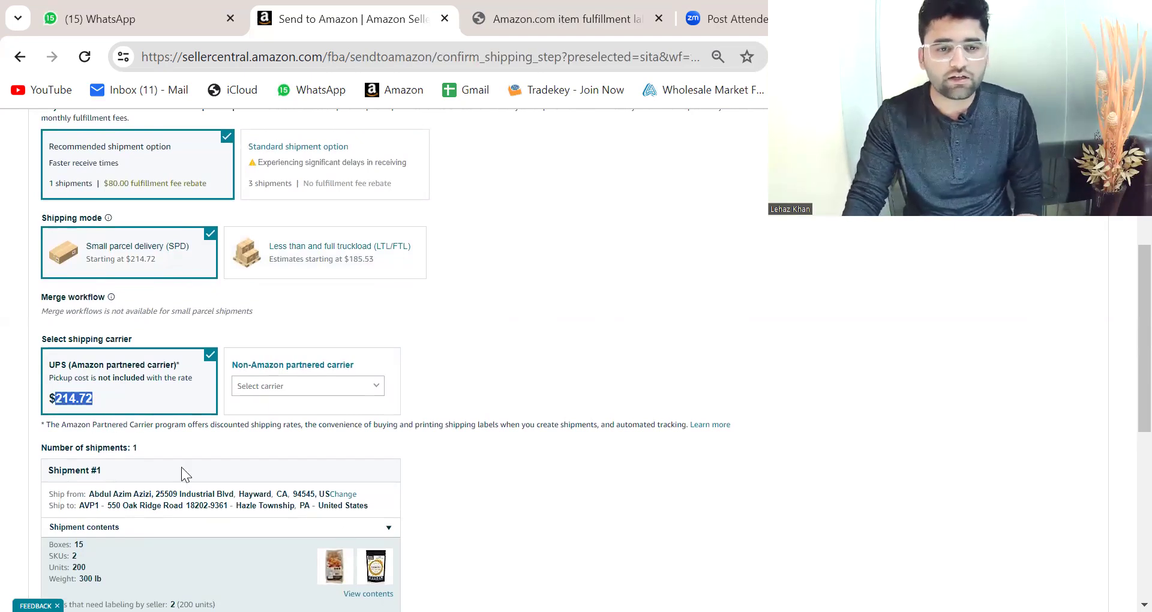
scroll(182, 467, down, 4)
scroll(87, 328, up, 2)
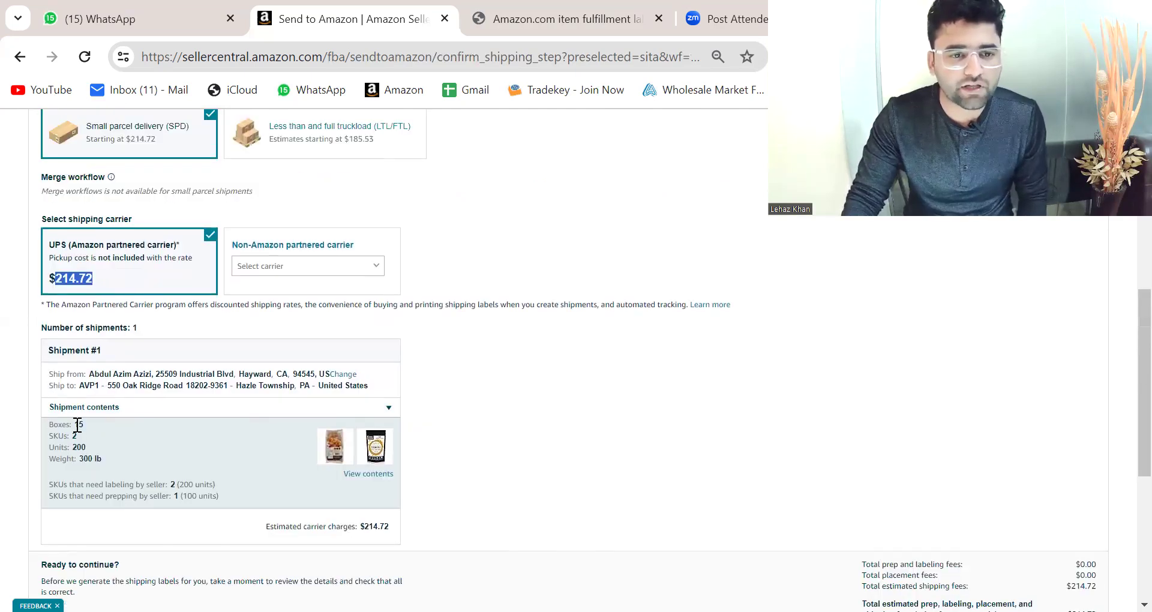
drag(76, 424, 90, 445)
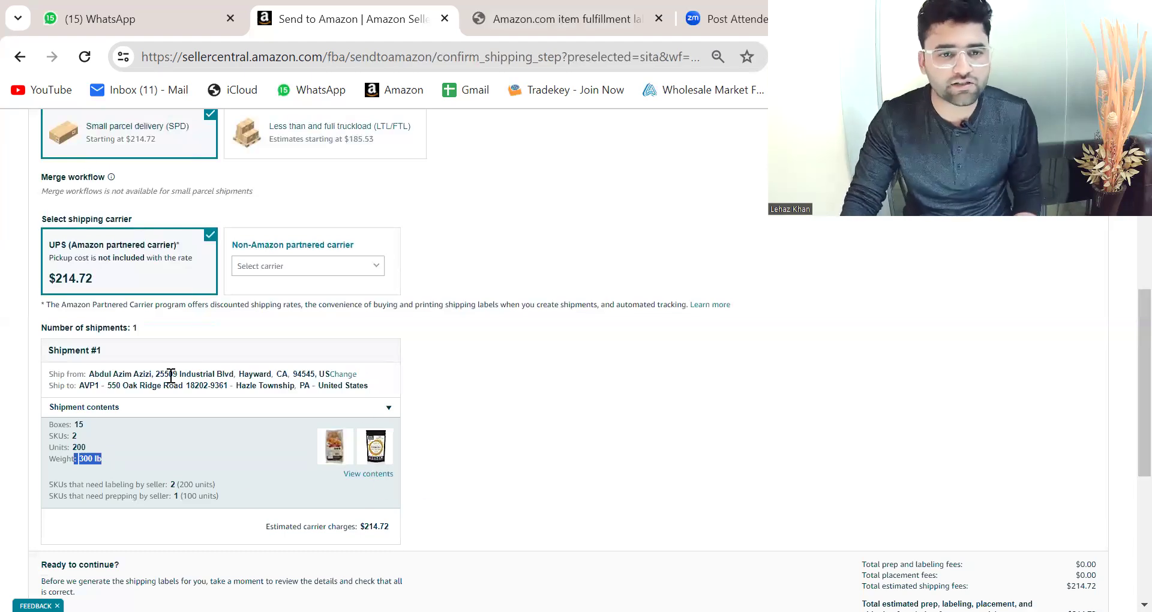
drag(89, 375, 320, 381)
drag(85, 386, 356, 391)
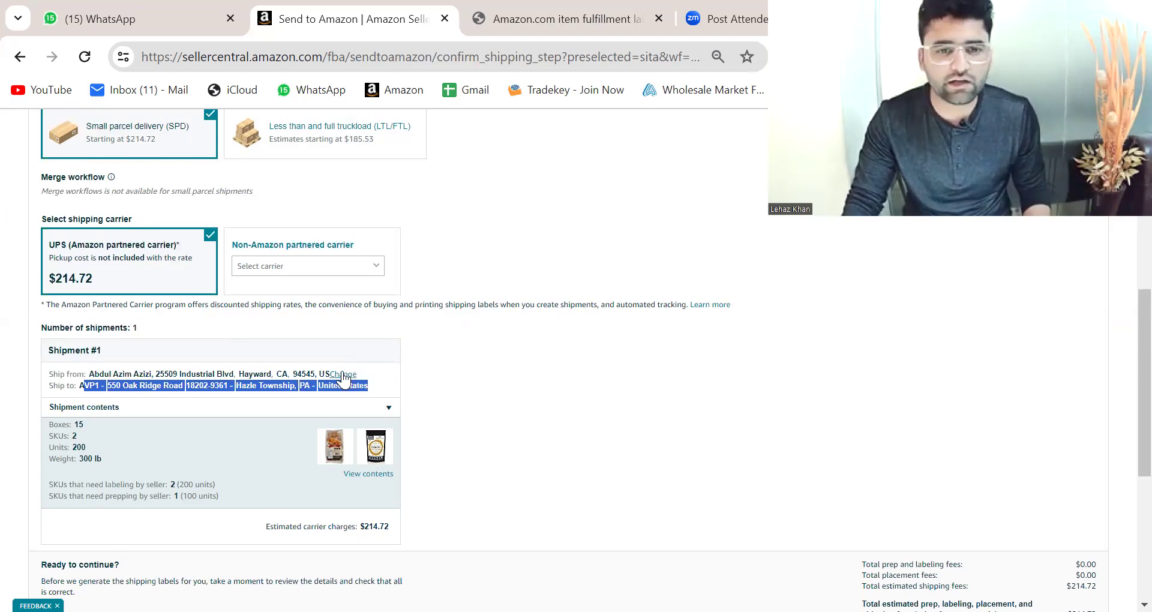
click(130, 378)
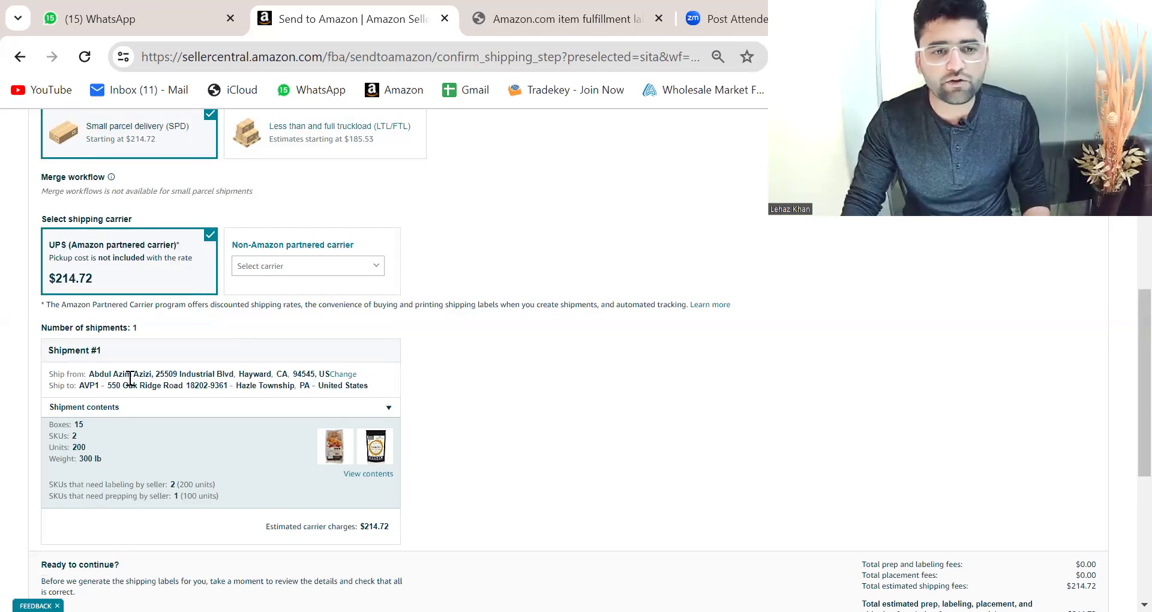
triple_click(145, 370)
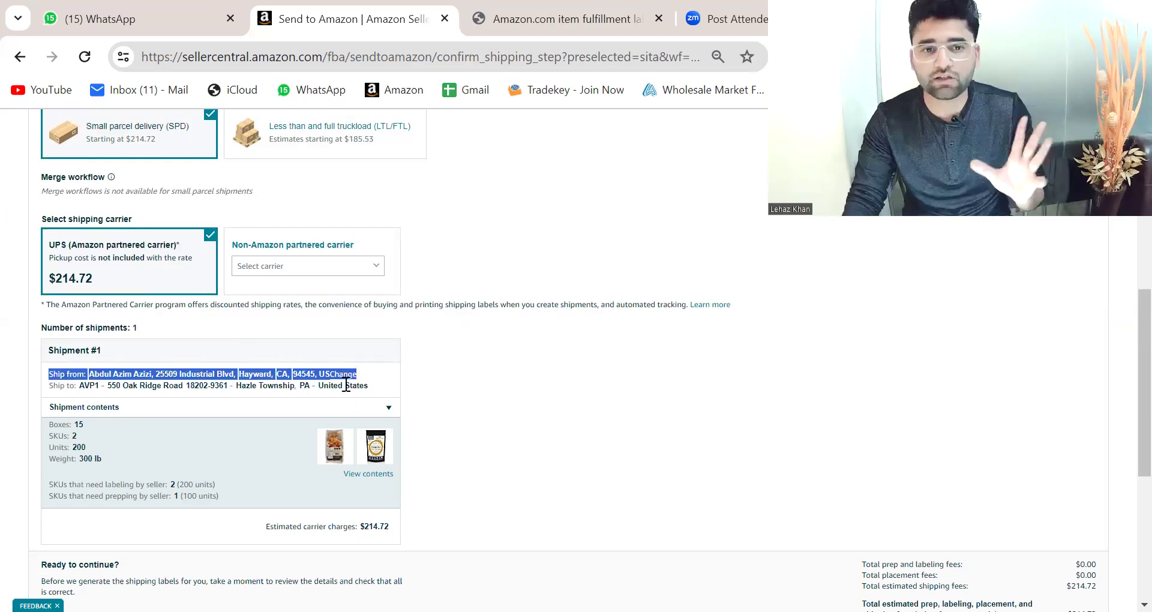
scroll(245, 396, down, 3)
scroll(281, 397, up, 1)
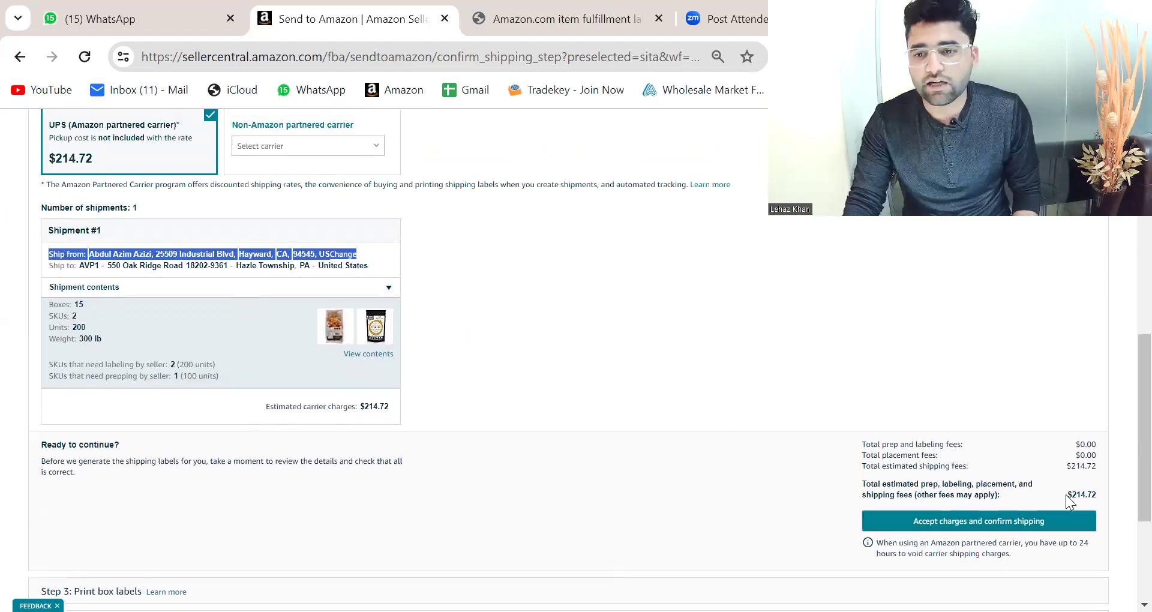
Check the total estimated fees, accept the charges and confirm shipping with the UPS Amazon partnered carrier
double_click(1083, 493)
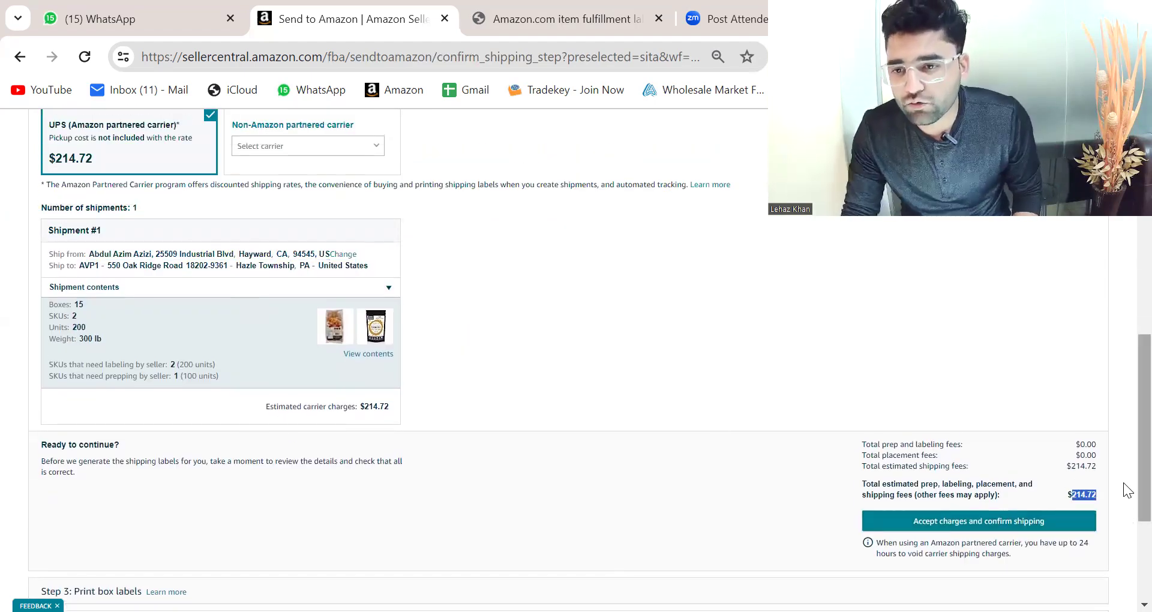
click(987, 521)
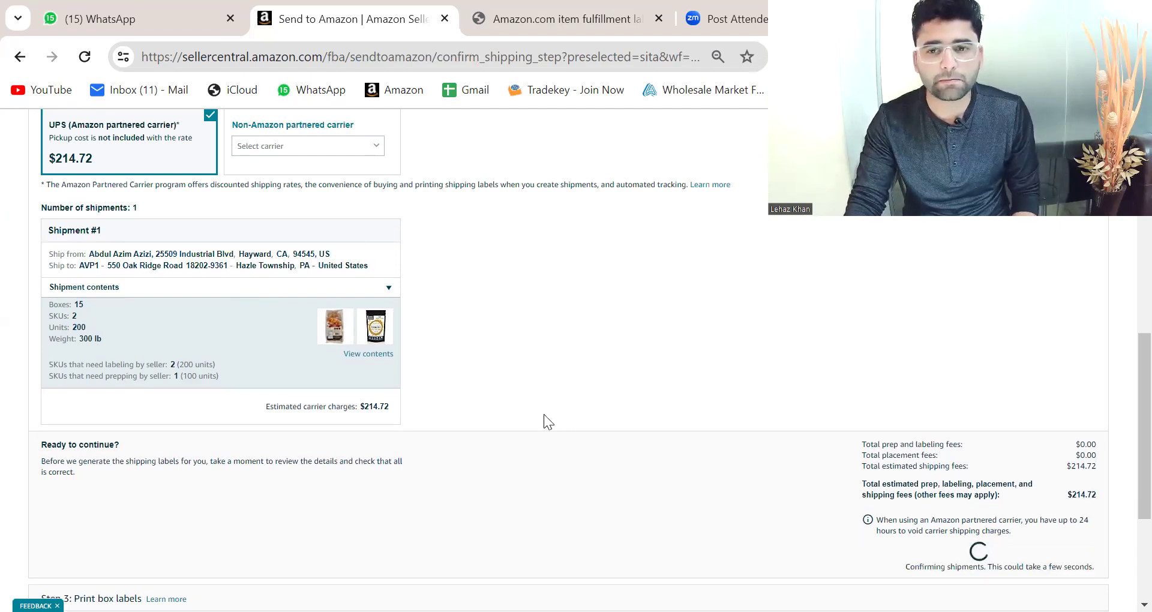
Examine the confirmed shipment's name, shipment ID, and ship-from and ship-to addresses in the box labels step
scroll(563, 398, down, 4)
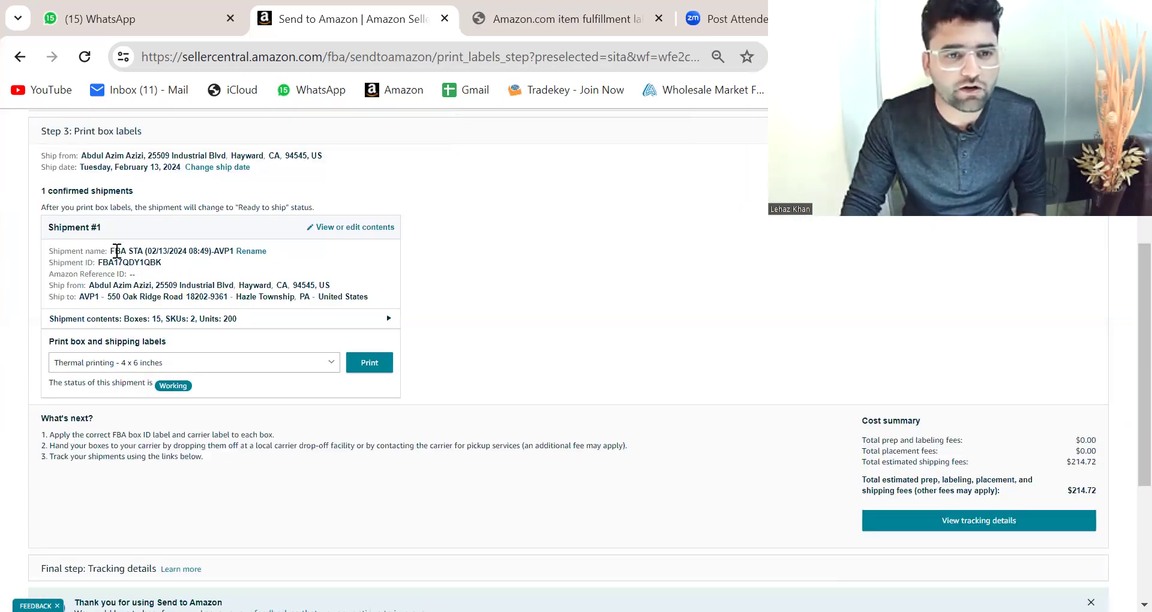
drag(110, 251, 290, 255)
double_click(71, 227)
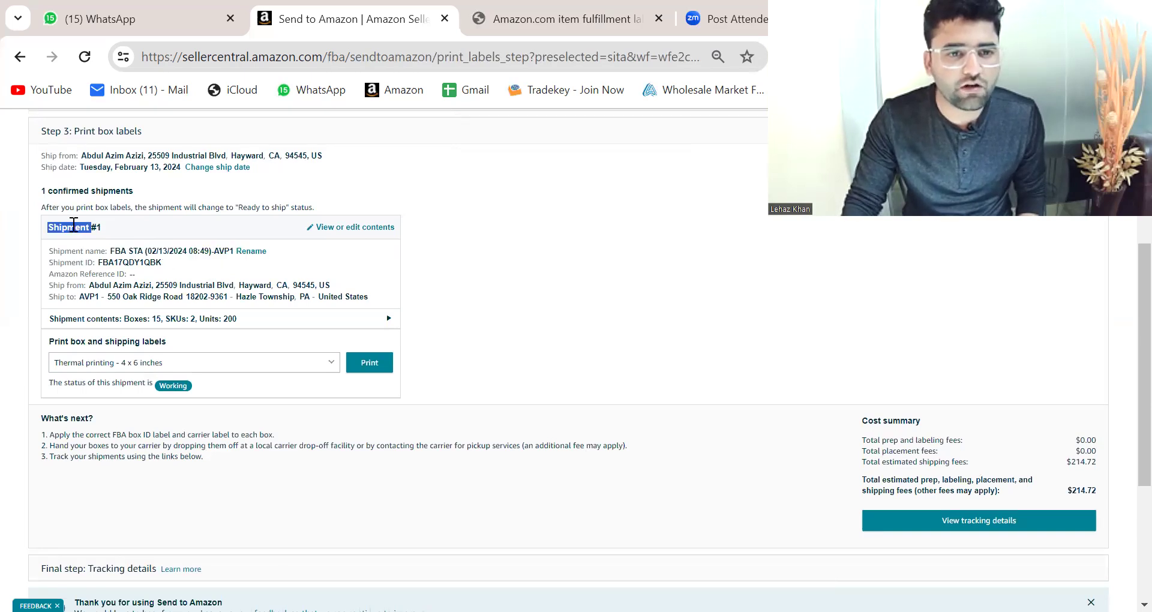
drag(100, 262, 171, 267)
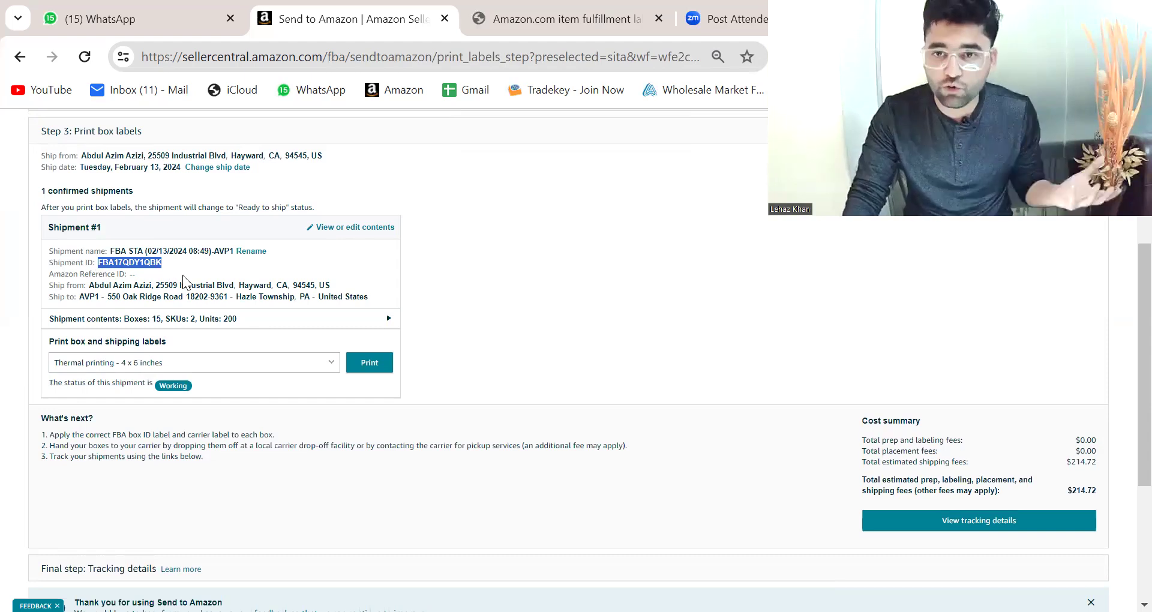
click(106, 260)
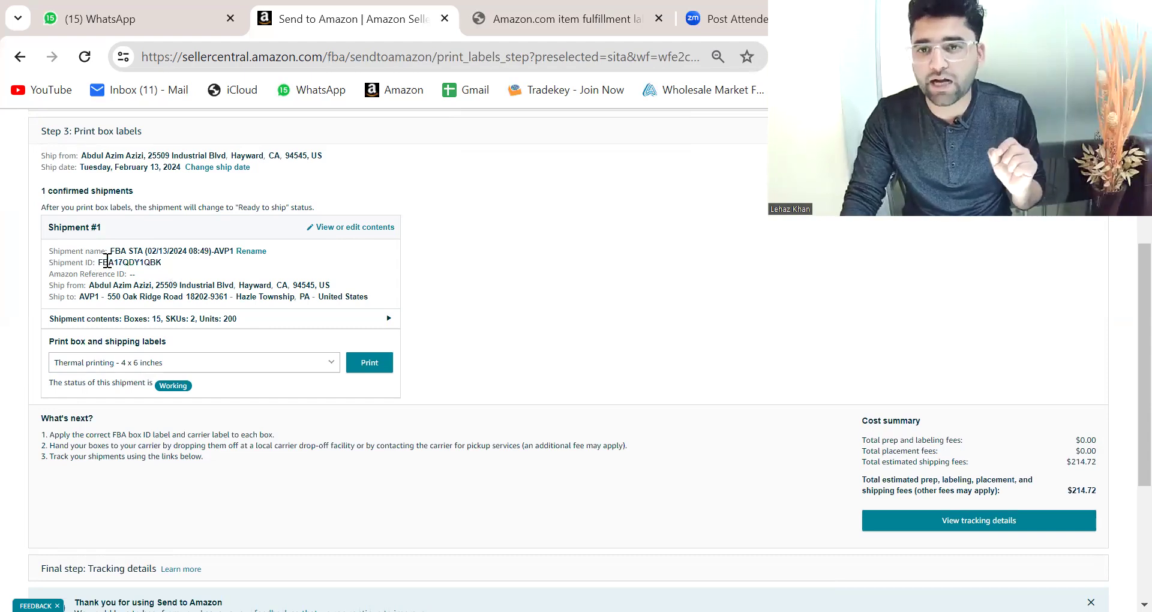
double_click(107, 260)
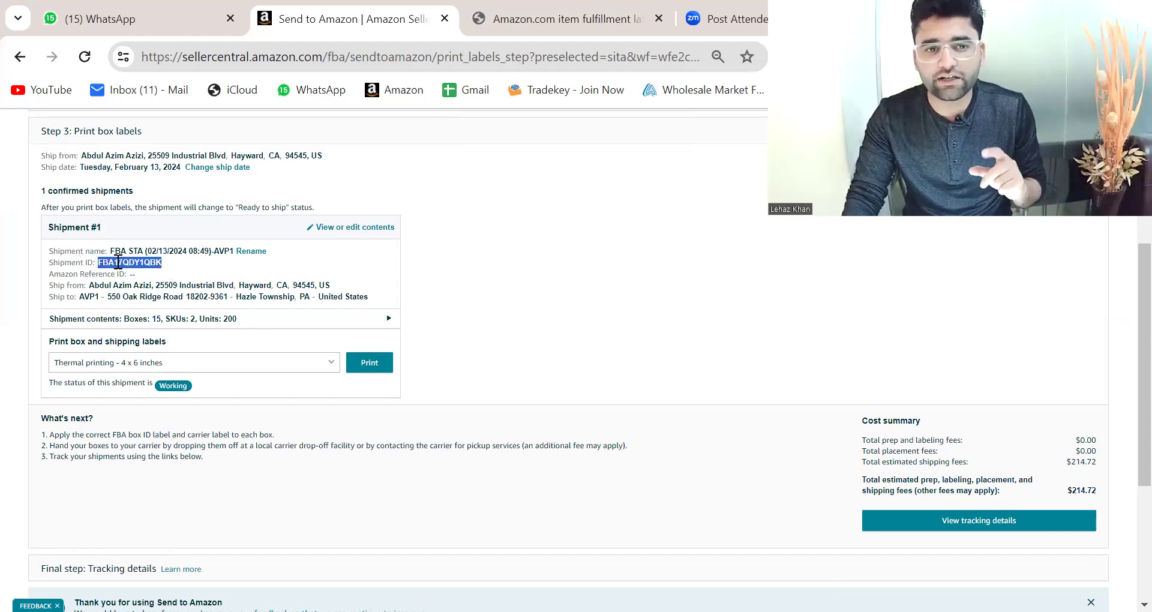
drag(85, 287, 304, 296)
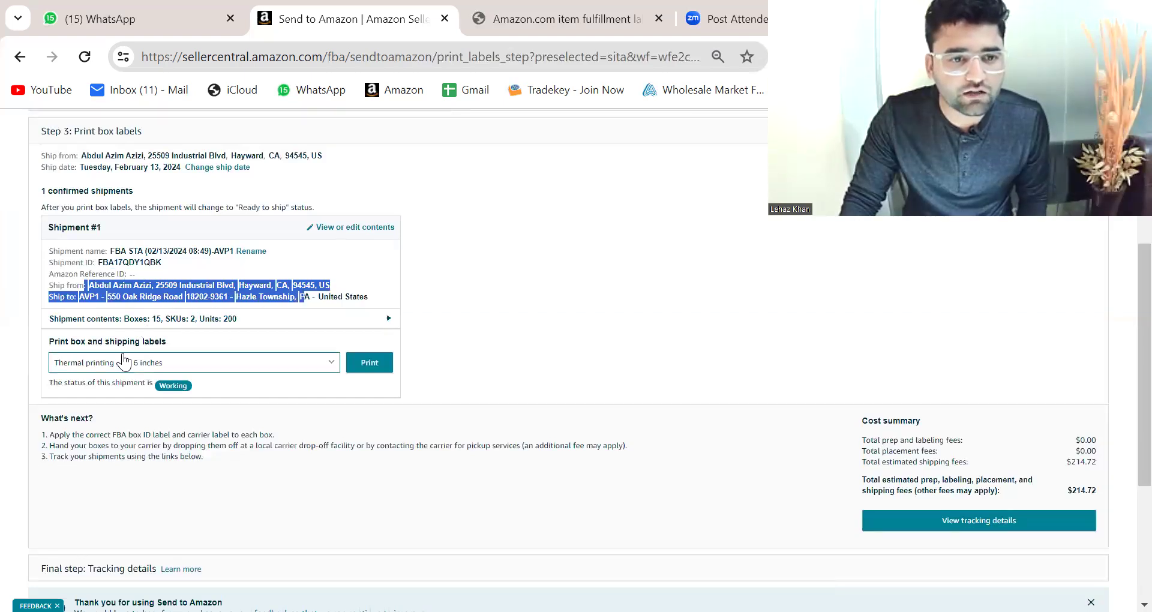
Generate the box and shipping labels in Thermal printing - 4 x 6 inches format, review the PDF pages, and return to the shipment workflow
click(372, 366)
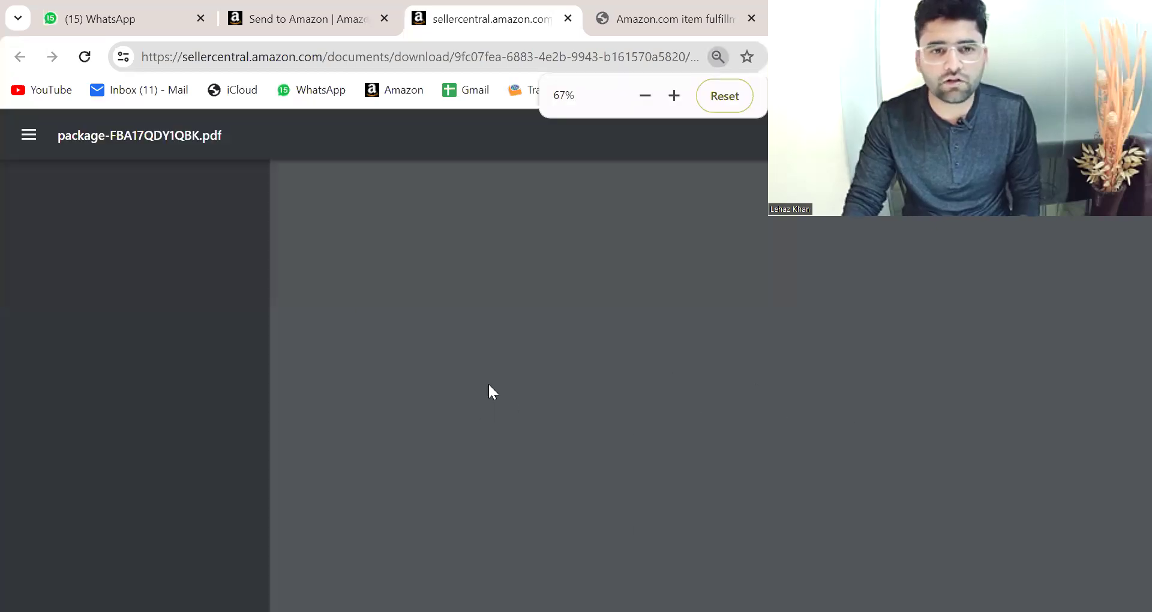
scroll(161, 513, down, 15)
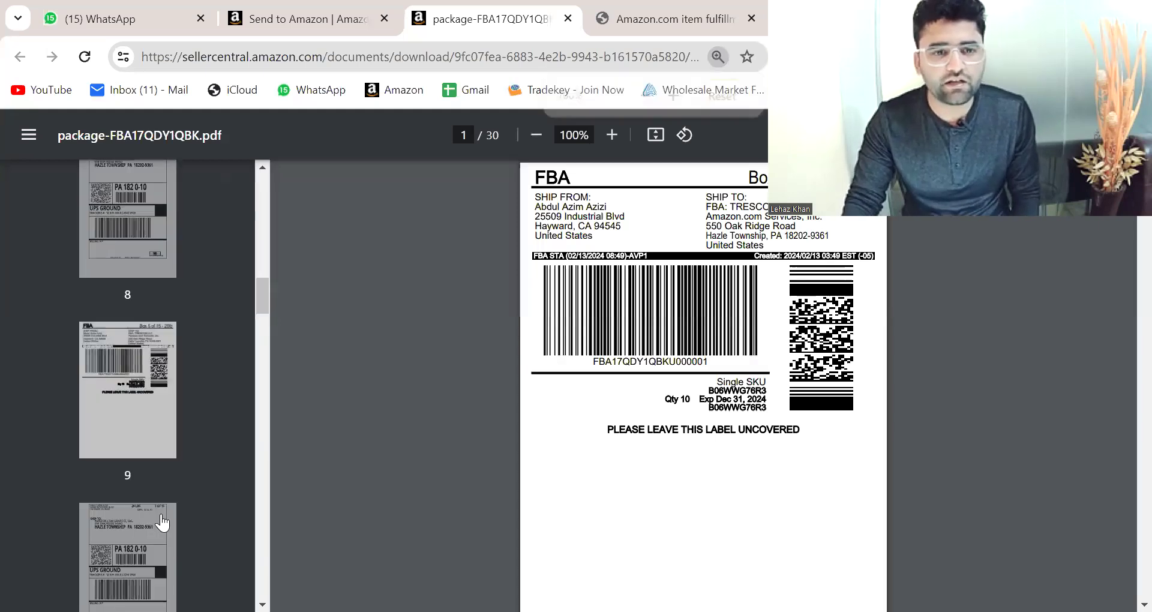
scroll(161, 522, down, 5)
double_click(493, 135)
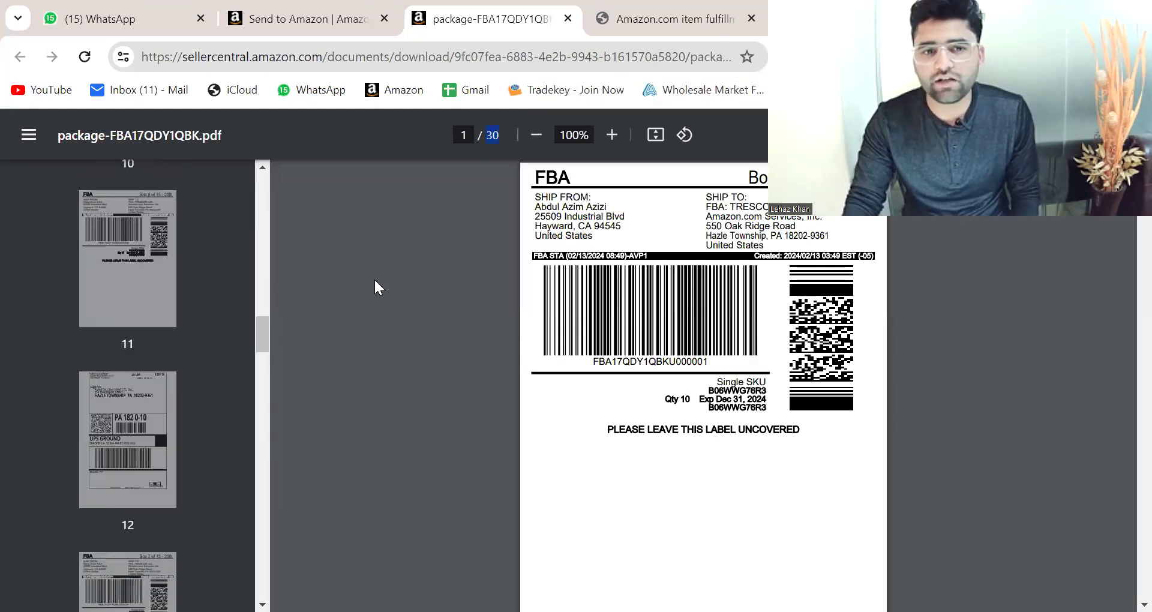
scroll(209, 386, down, 15)
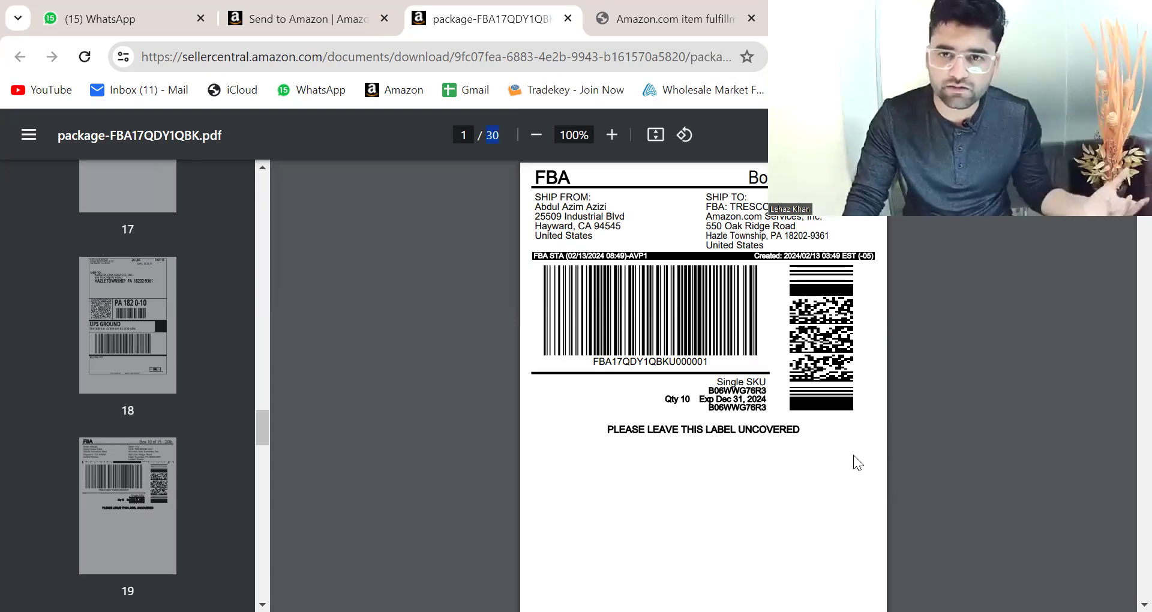
drag(666, 399, 704, 389)
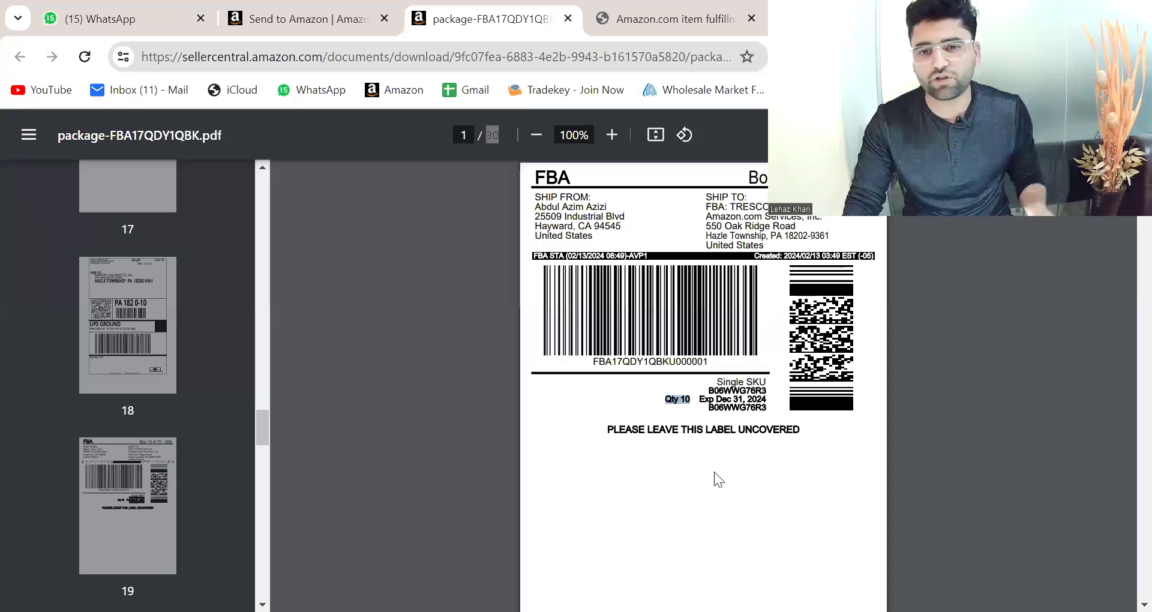
scroll(174, 375, down, 2)
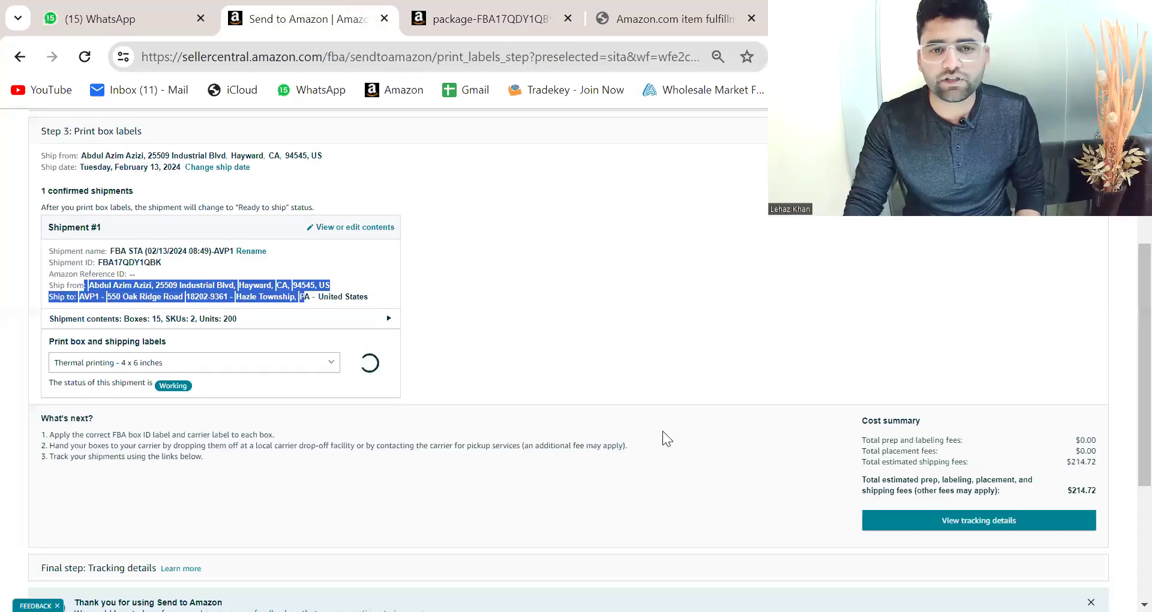
click(359, 13)
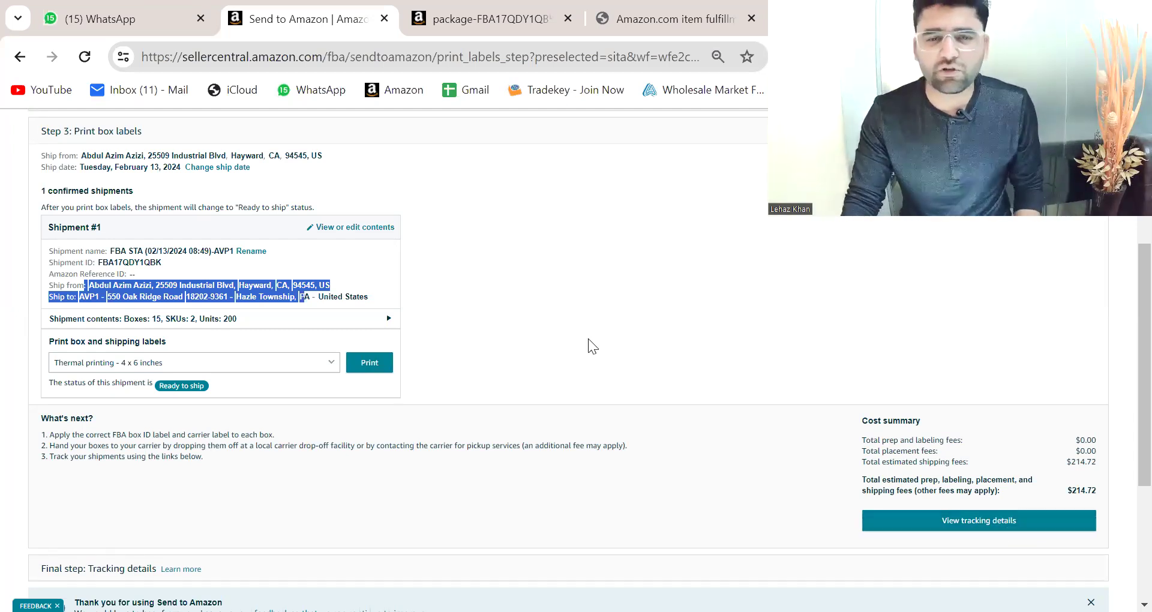
Cancel the workflow's shipments and charges, confirming that the generated FBA box ID and shipping labels will be destroyed
scroll(542, 327, up, 4)
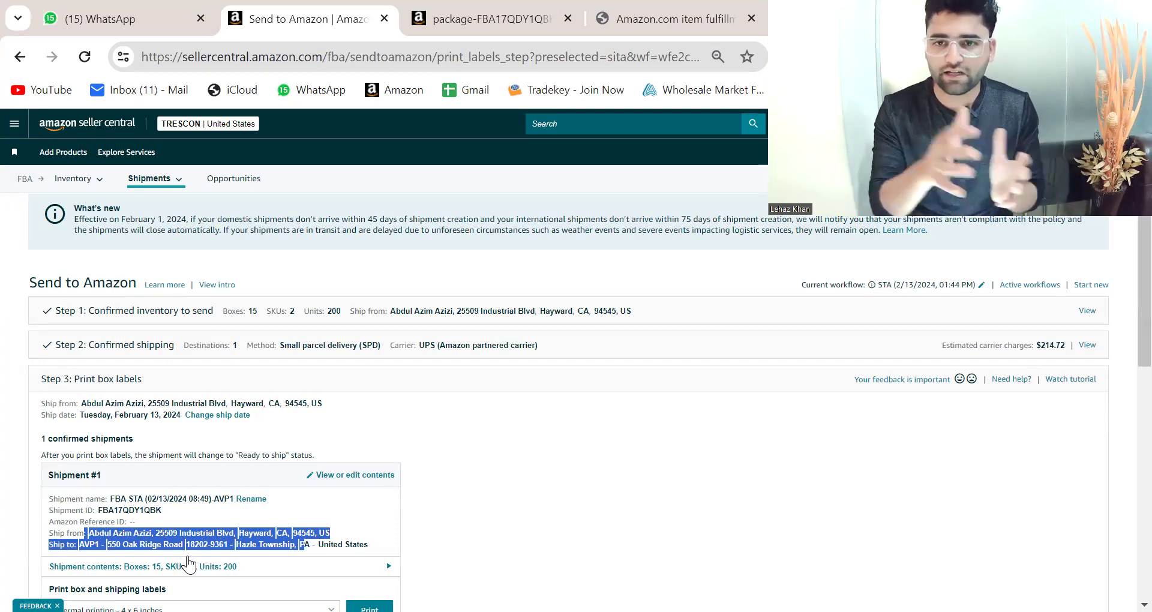
scroll(290, 447, down, 4)
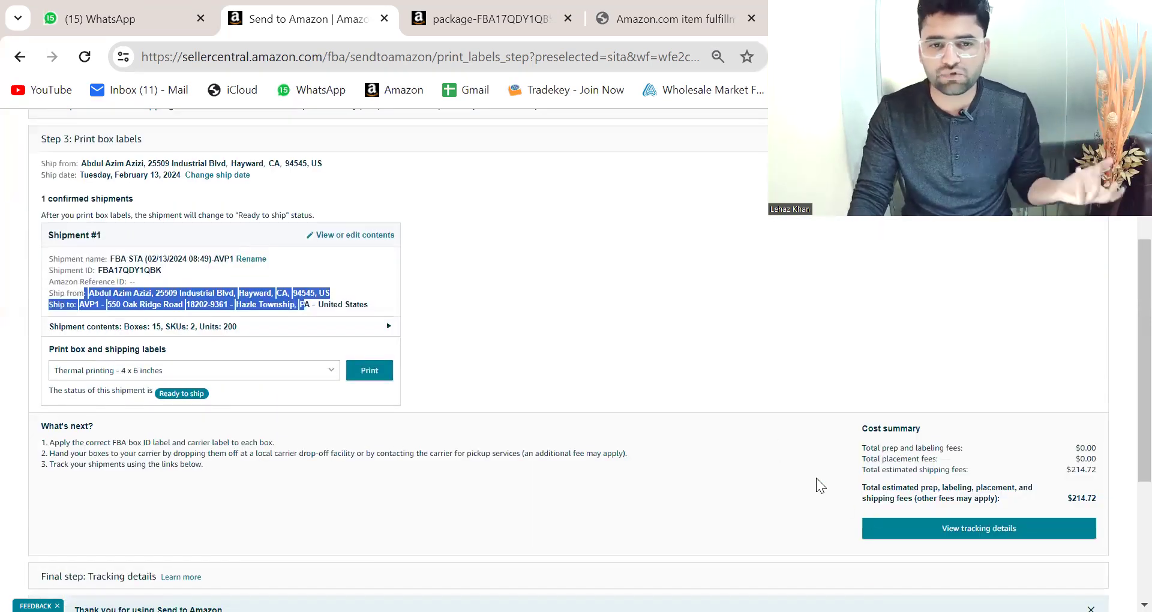
scroll(771, 425, down, 4)
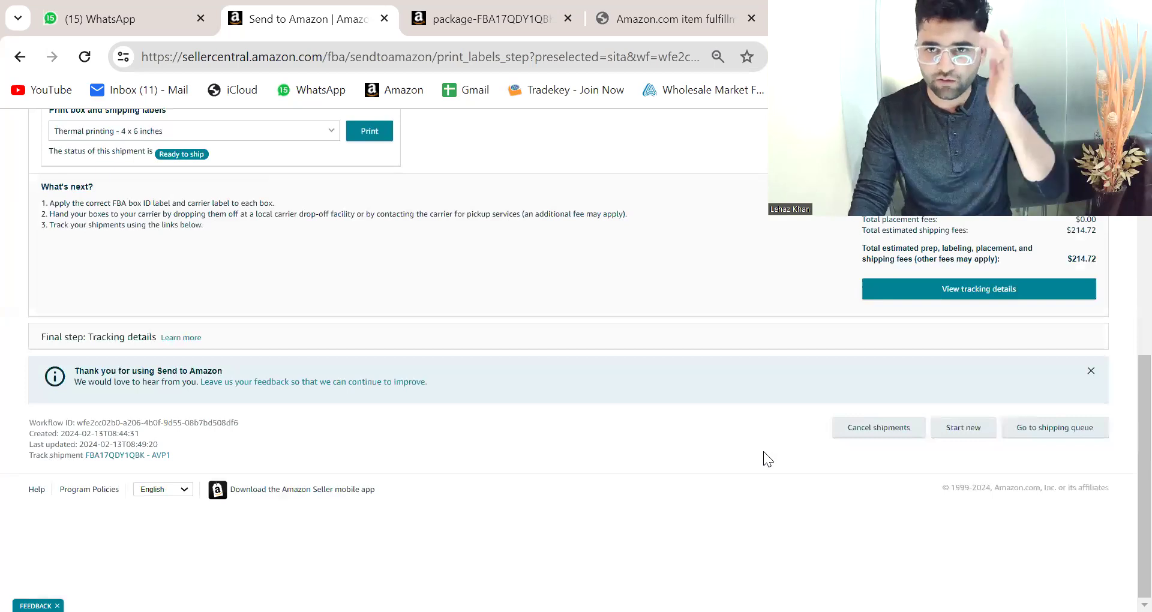
click(894, 436)
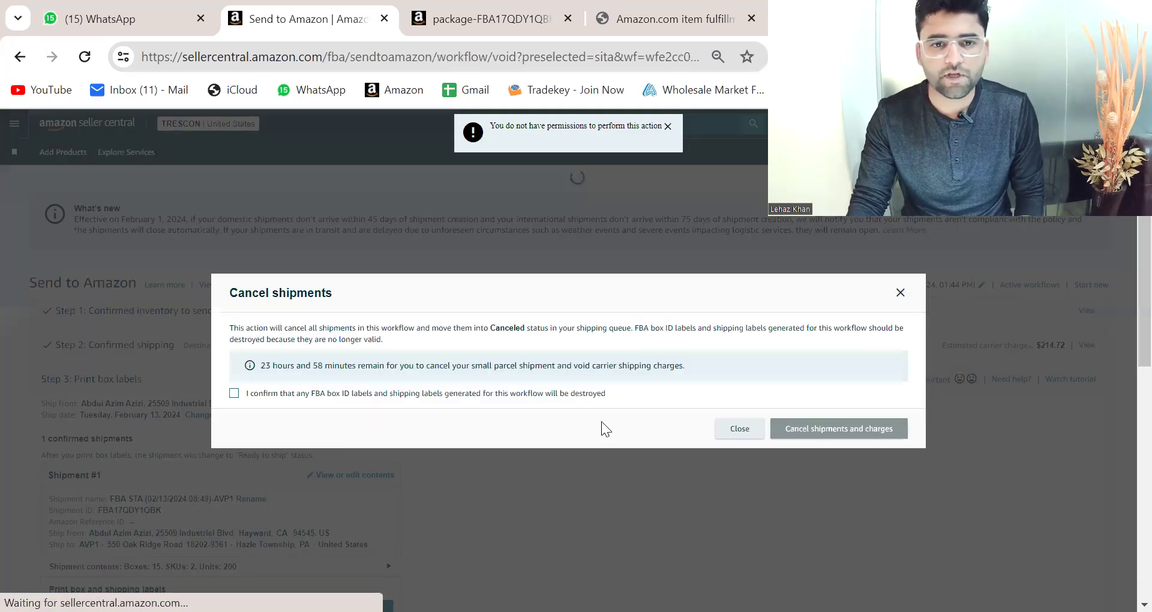
click(255, 395)
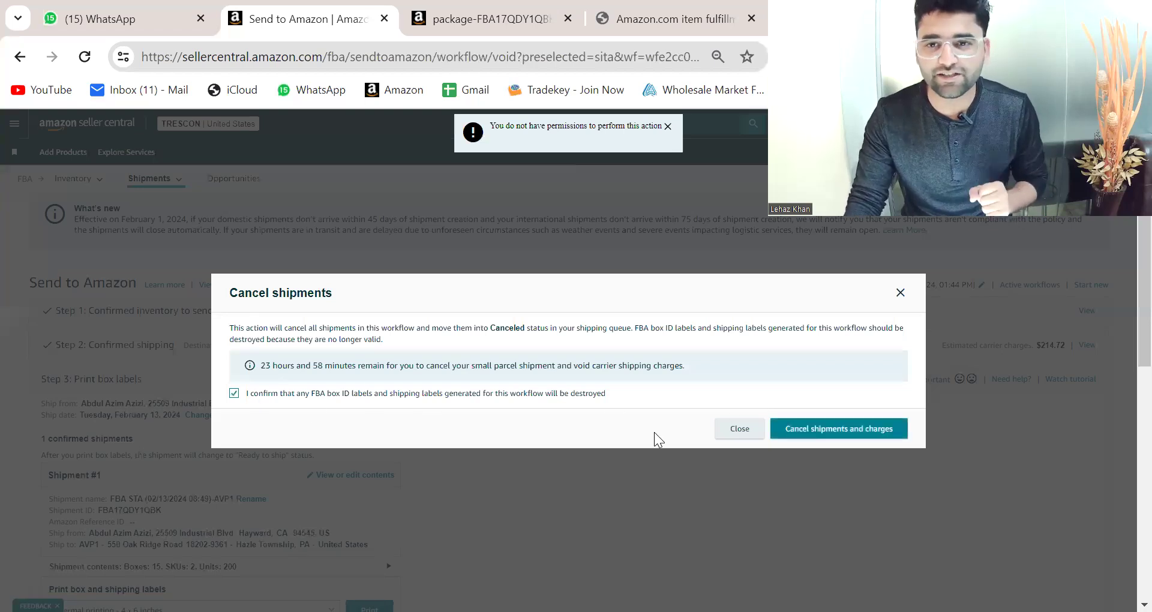
click(842, 430)
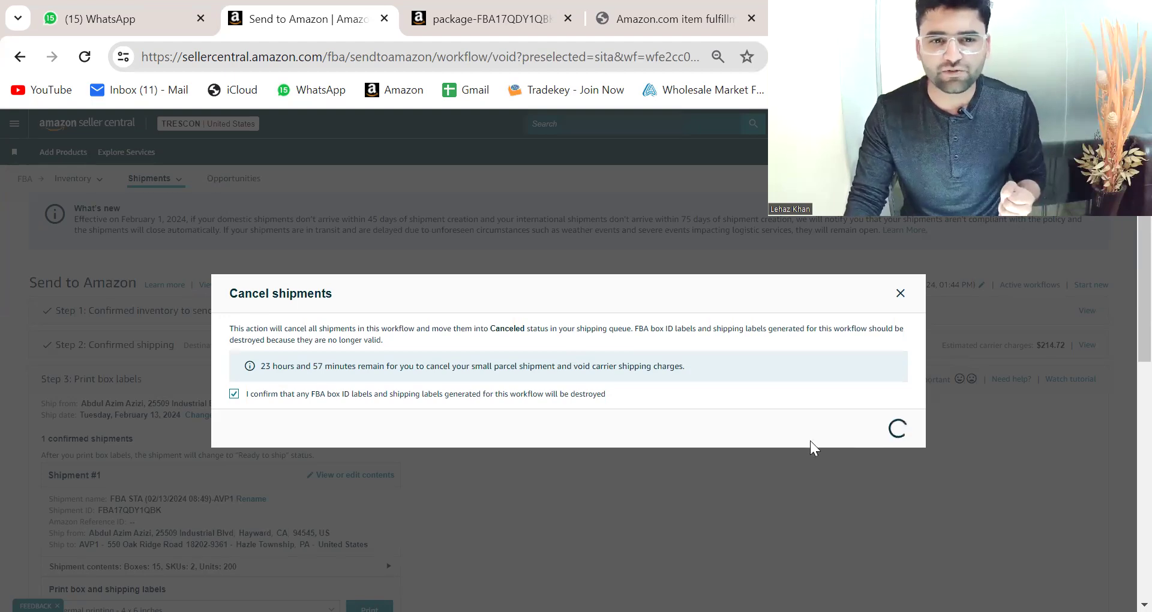